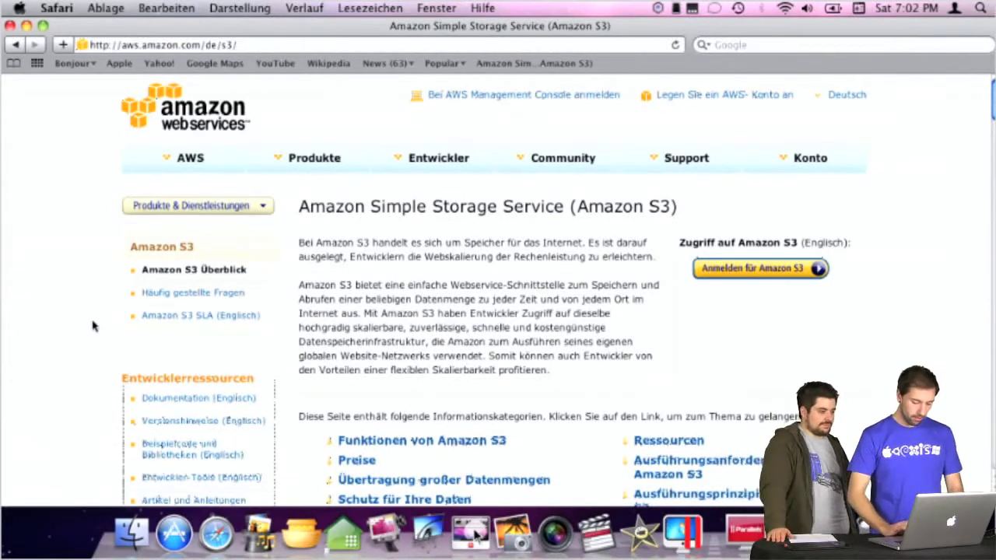
Hide the browser and launch Arq
key("super+h")
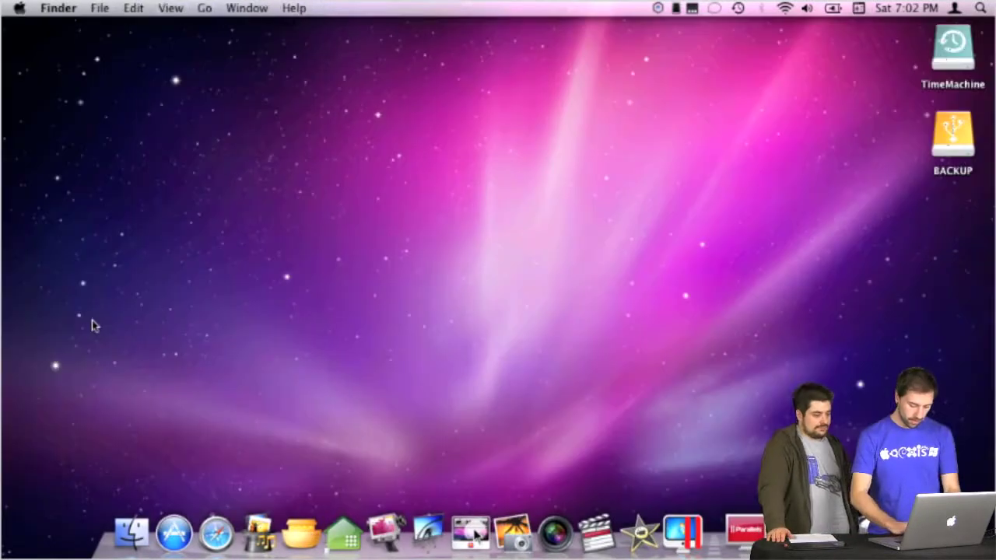
left_click(302, 533)
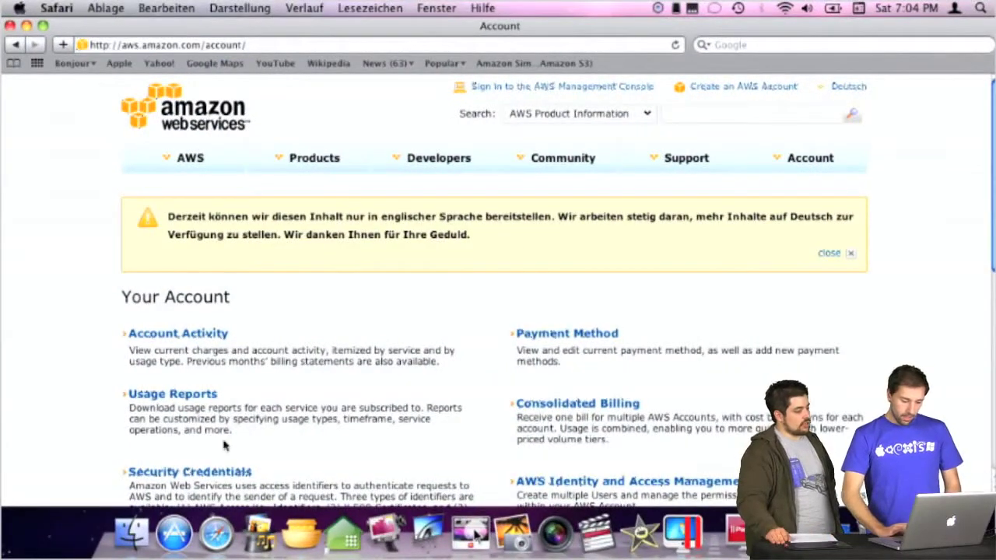
Open the AWS account's Security Credentials page, switch back to Arq and request the AWS keys from Amazon
left_click(194, 474)
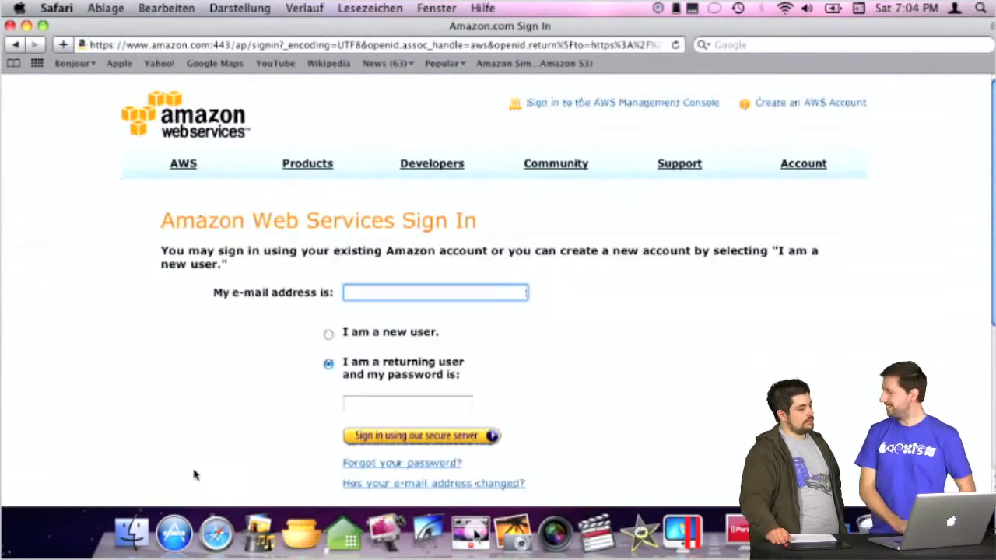
left_click(300, 533)
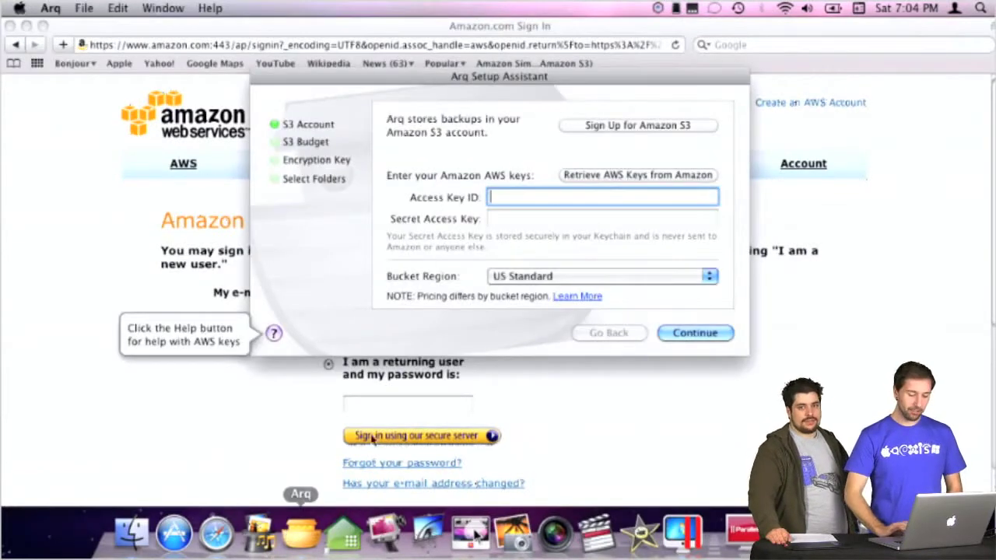
left_click(584, 174)
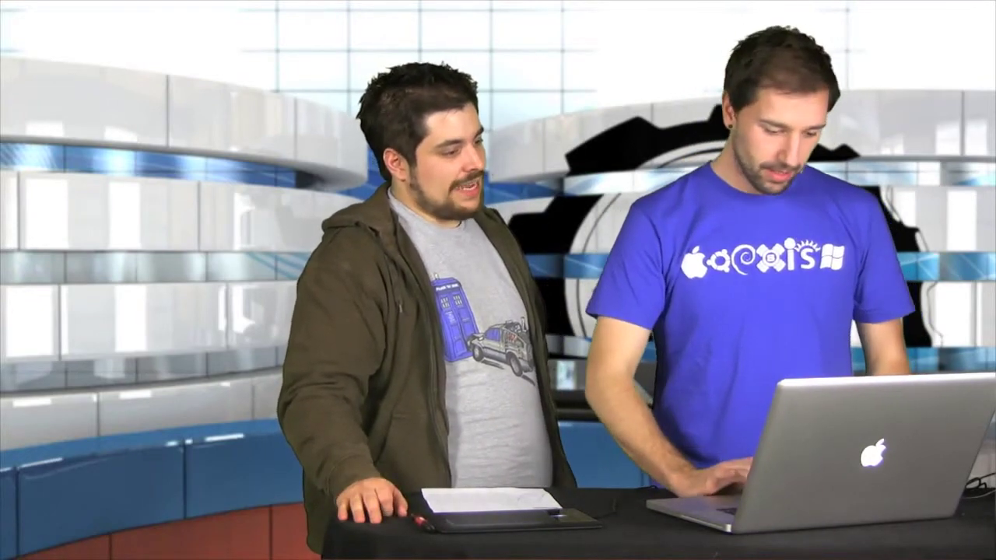
Copy the access key ID from the AWS credentials page and paste it as Arq's Access Key ID
scroll(148, 132, "down", 5)
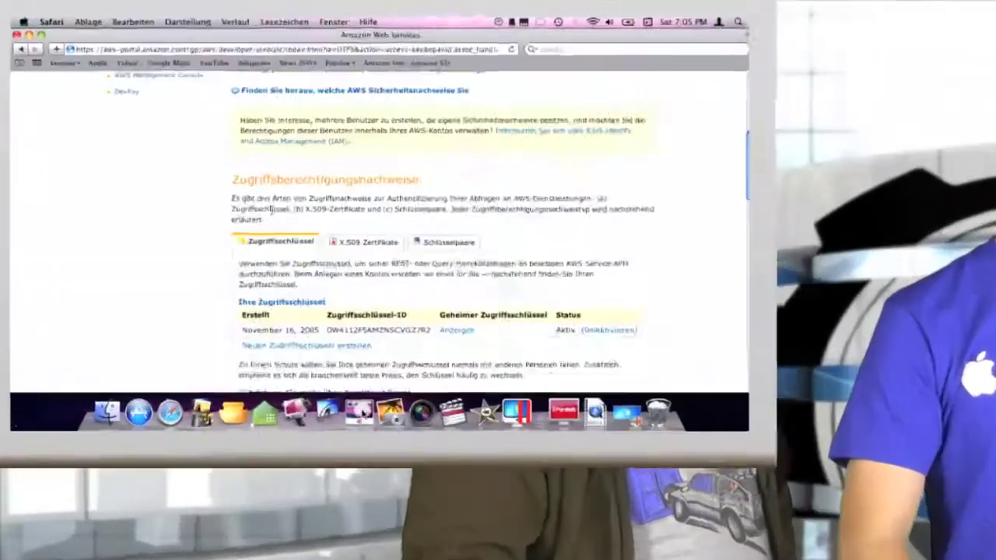
double_click(446, 316)
key("super+c")
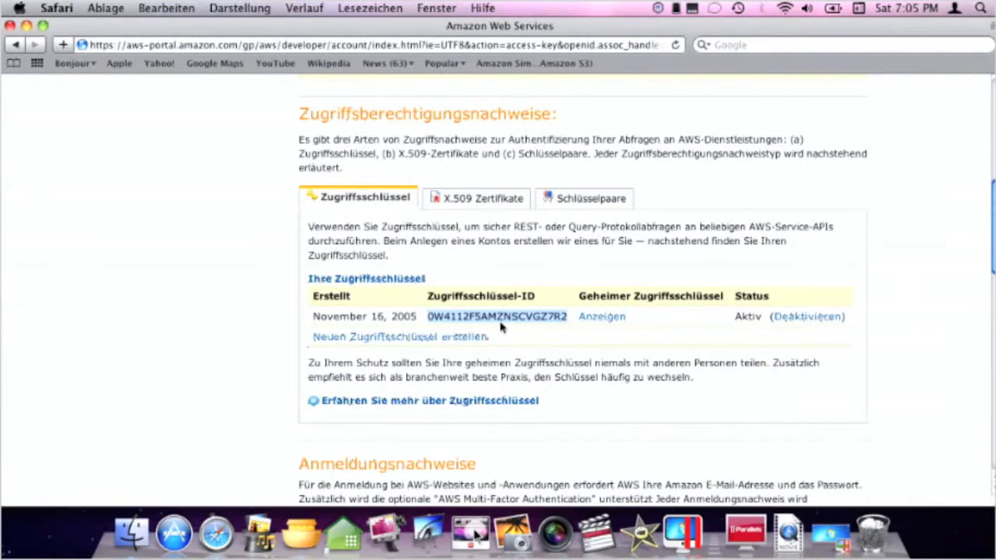
left_click(300, 536)
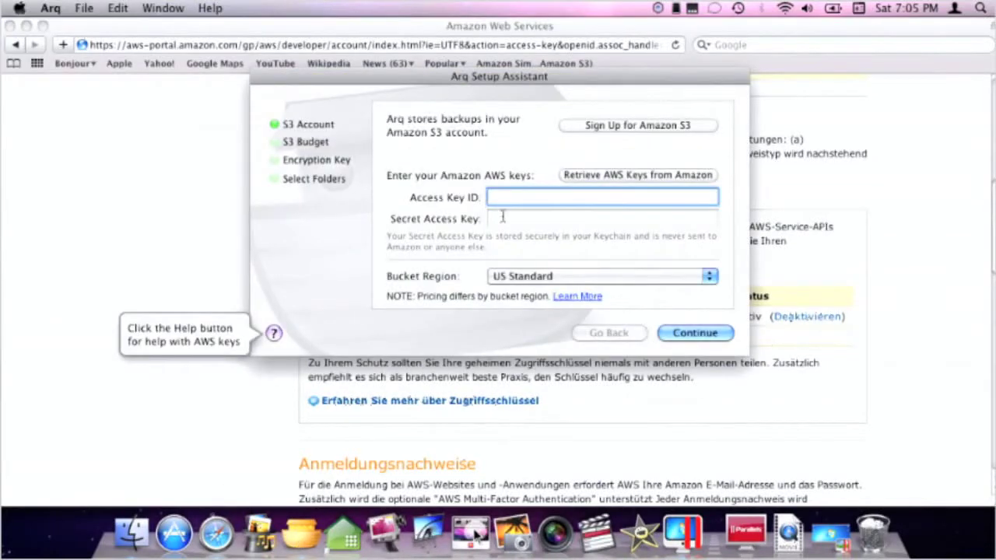
key("super+v")
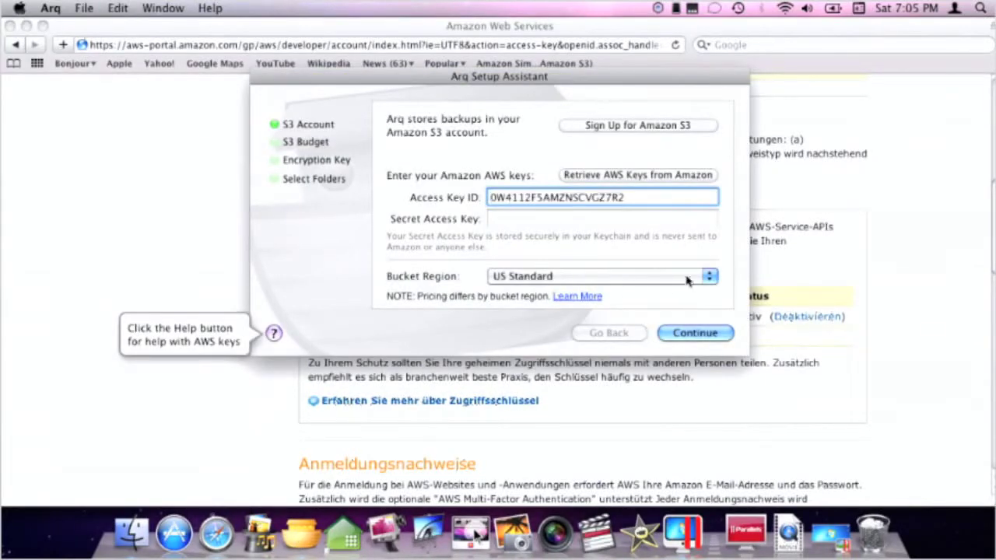
Reveal the secret access key on the AWS page, copy it and paste it as Arq's Secret Access Key
left_click(806, 248)
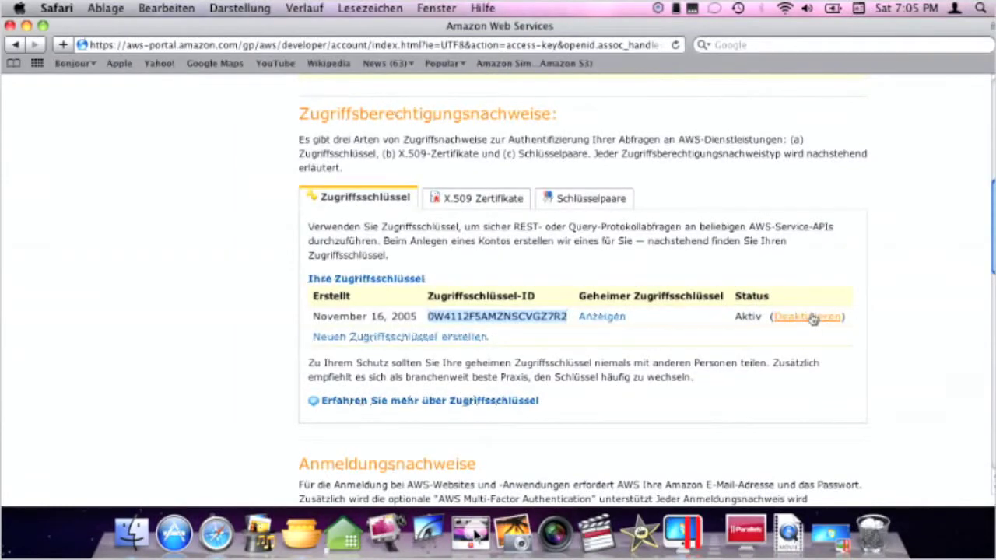
left_click(619, 319)
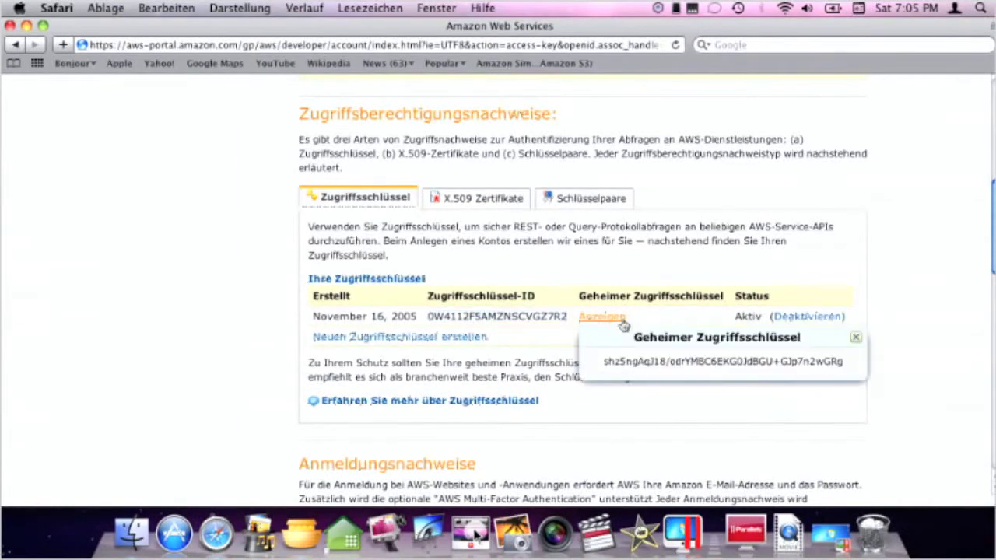
triple_click(705, 359)
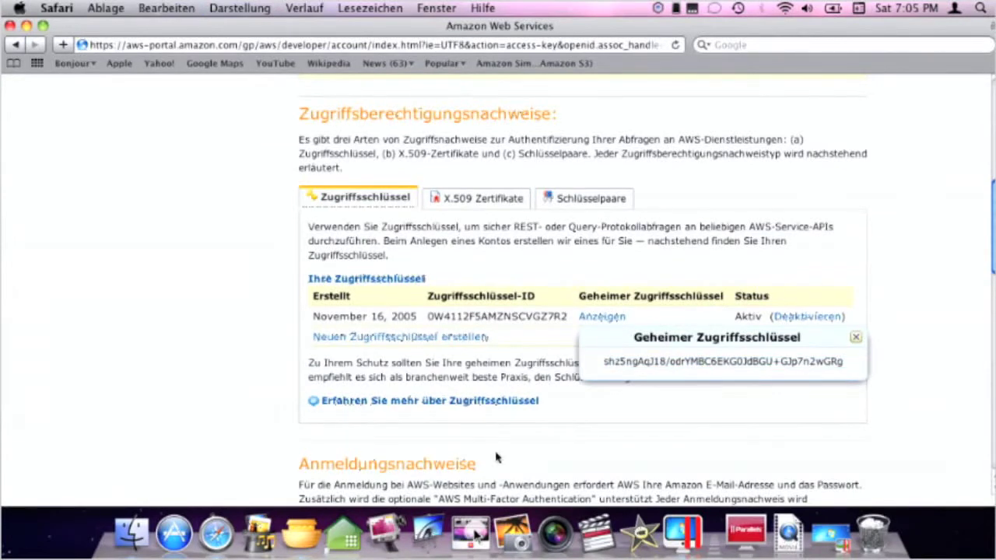
left_click(299, 532)
left_click(539, 216)
key("super+v")
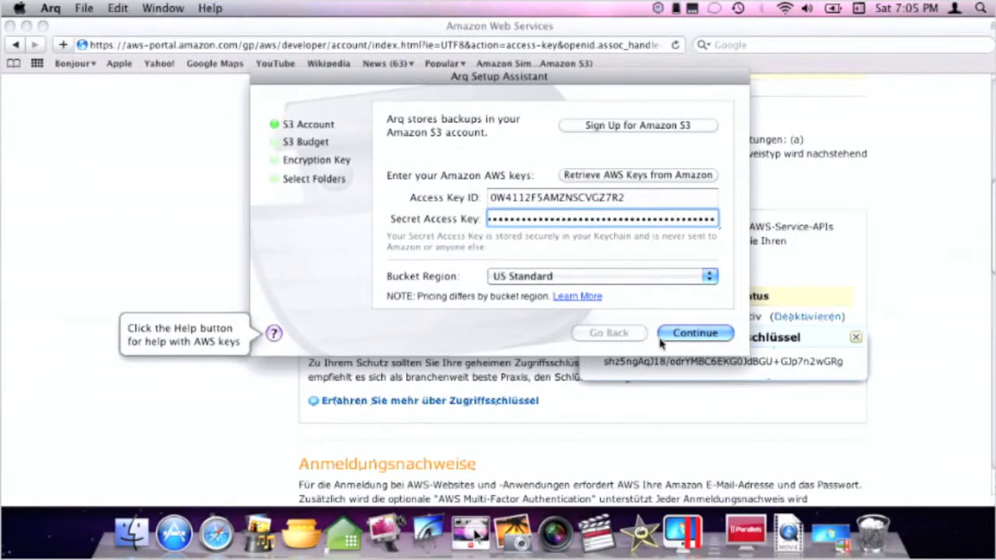
Choose US Standard as the bucket region and continue to the S3 budget settings
left_click(630, 277)
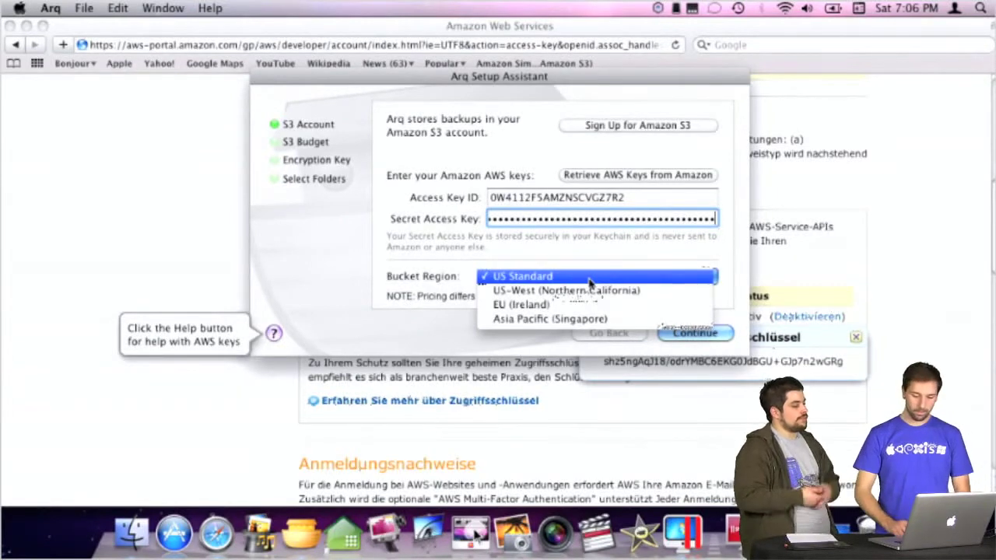
left_click(590, 283)
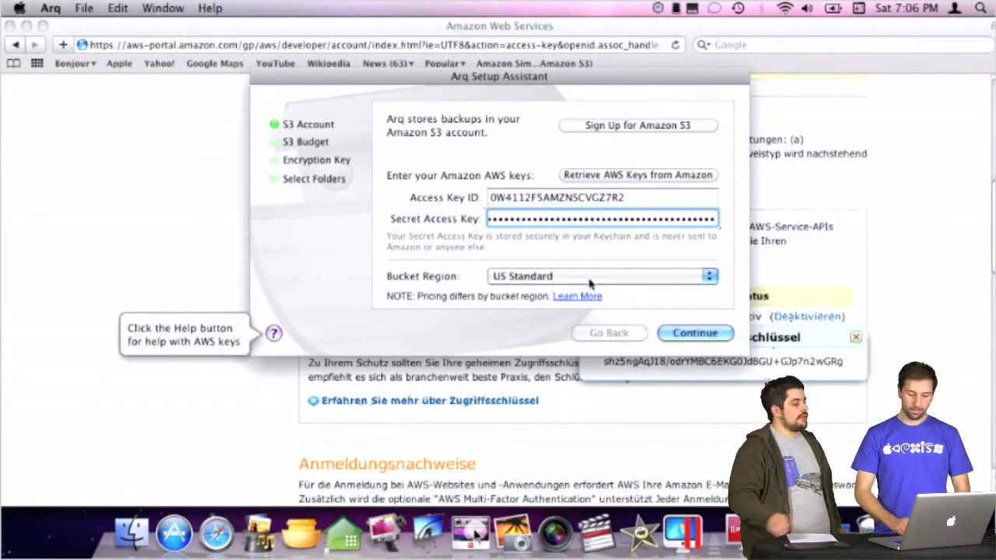
left_click(682, 335)
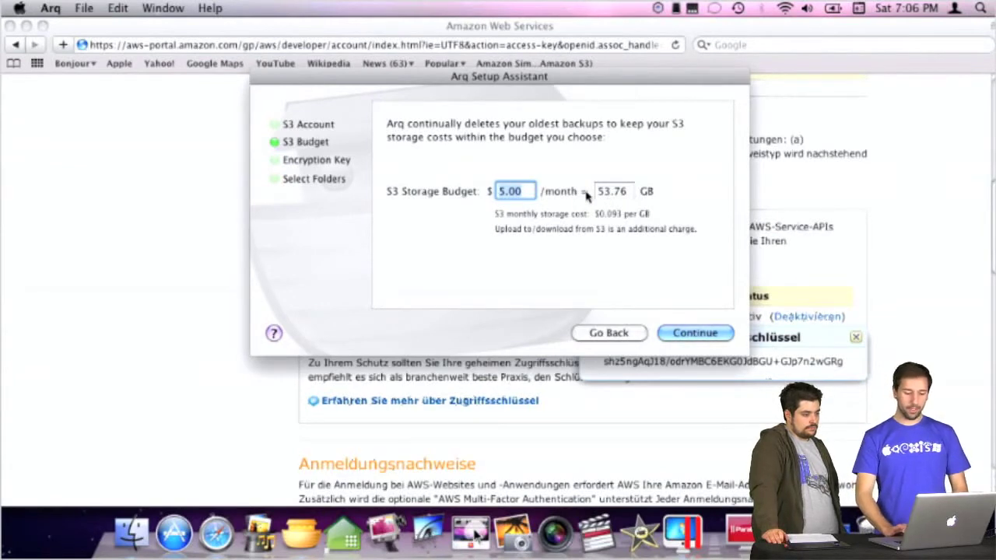
Set the S3 storage budget to $1.00 per month and continue the setup
left_click(503, 195)
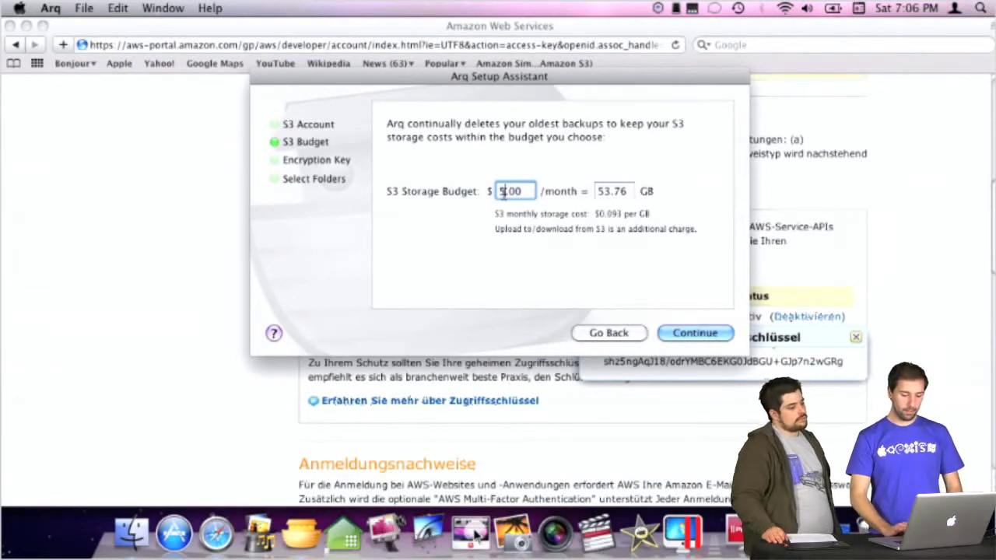
key("BackSpace")
type("1")
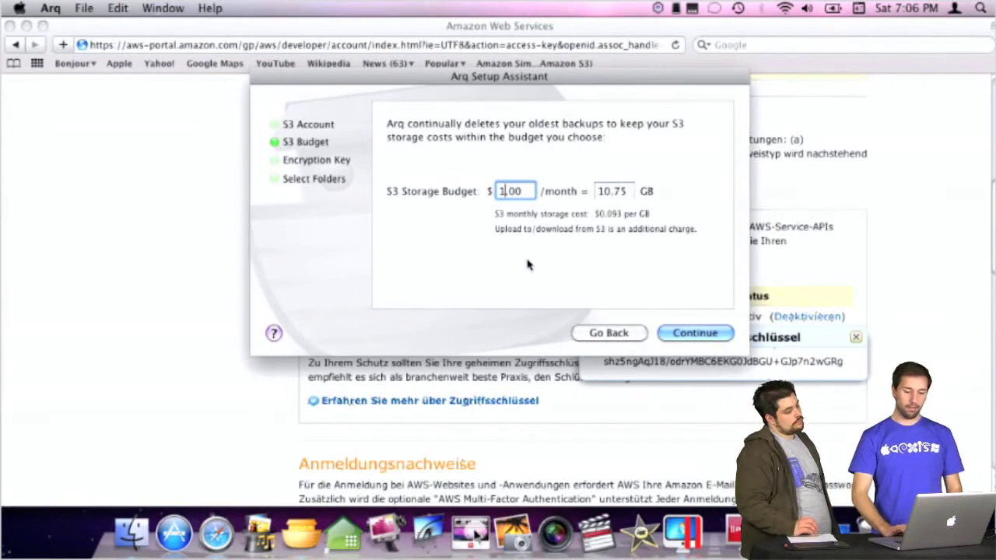
left_click(680, 334)
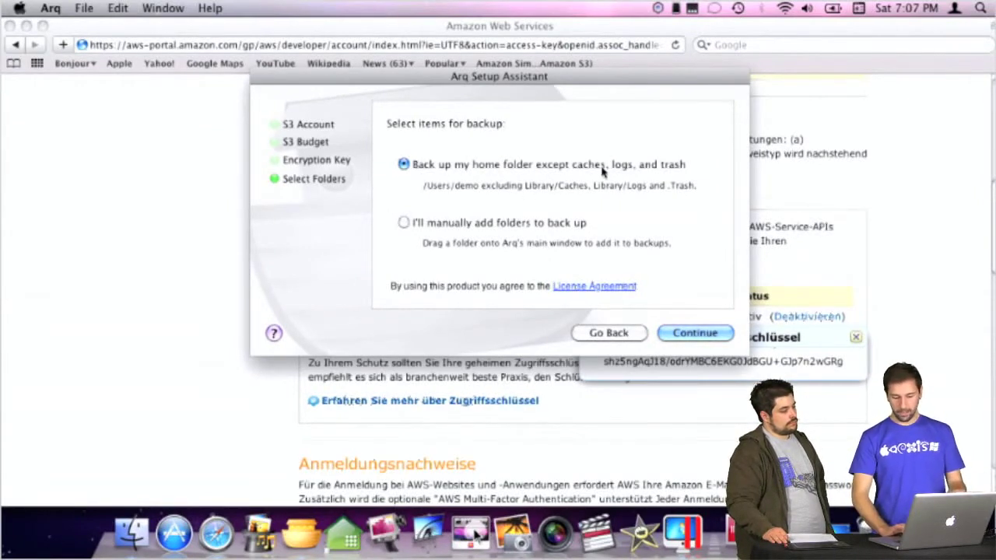
Choose to add backup folders manually and finish the setup assistant
left_click(403, 223)
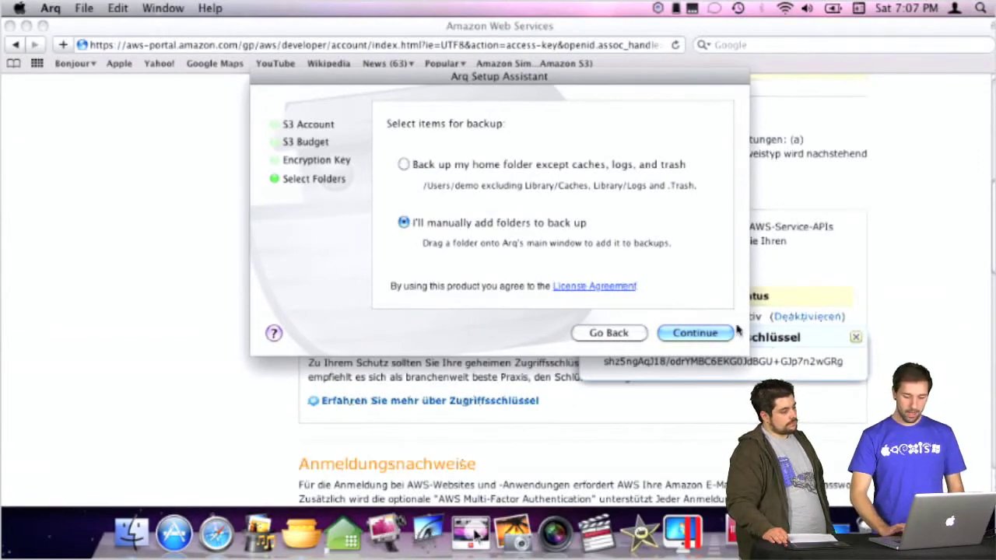
left_click(695, 333)
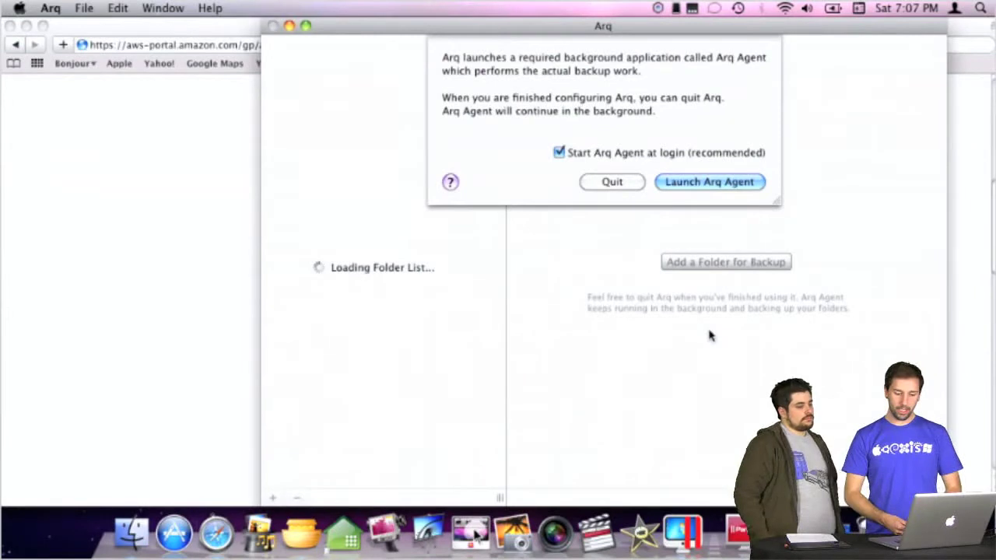
Turn off starting Arq Agent at login, launch the agent and look over its available commands
left_click(651, 156)
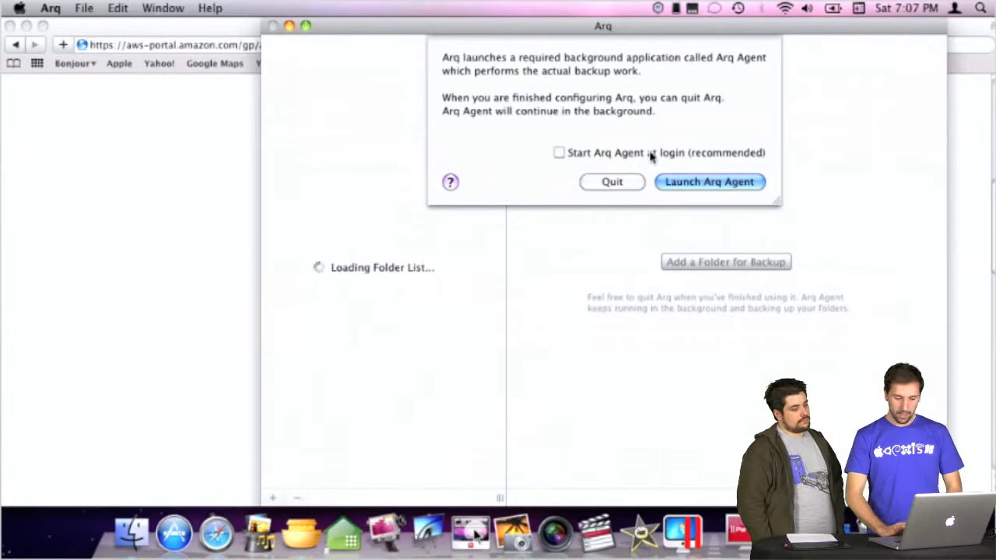
left_click(706, 183)
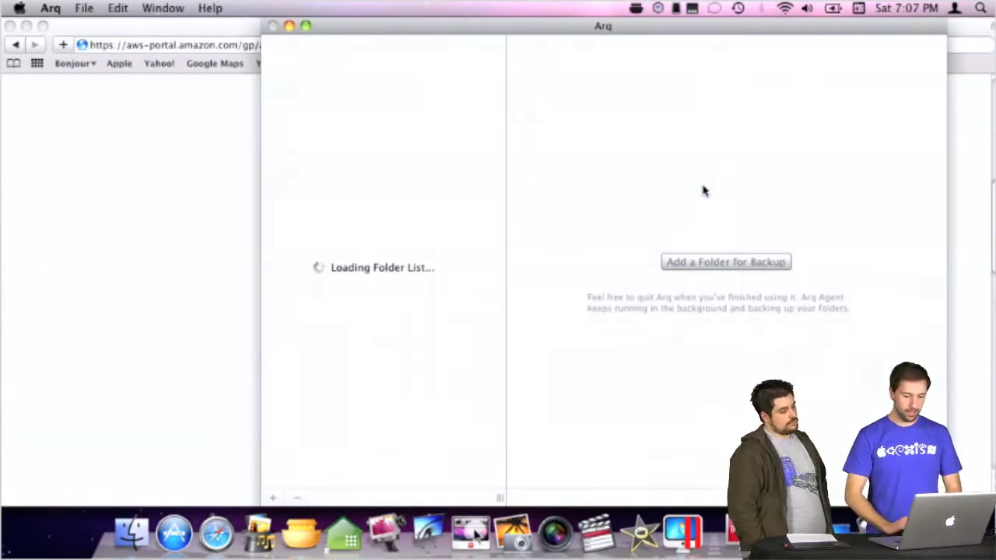
left_click(636, 8)
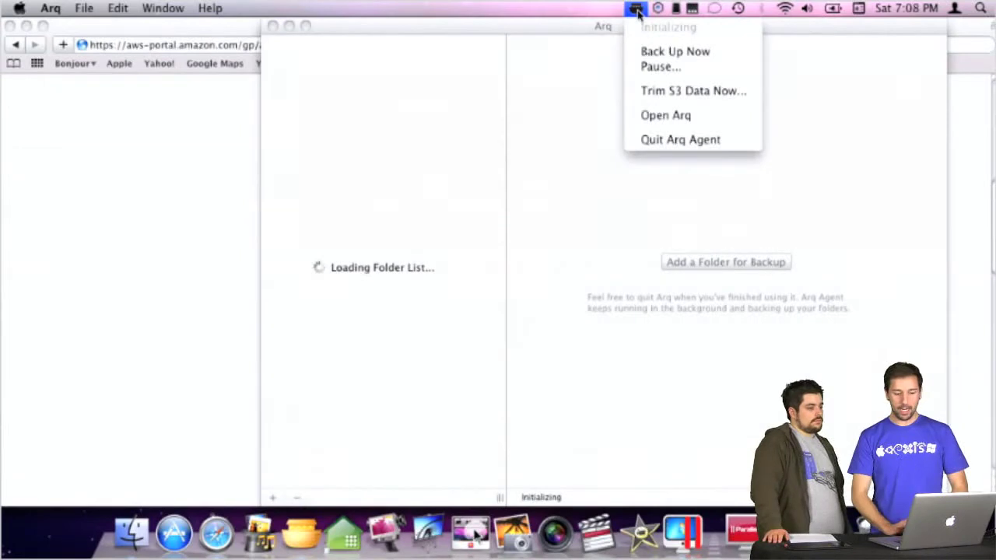
left_click(571, 104)
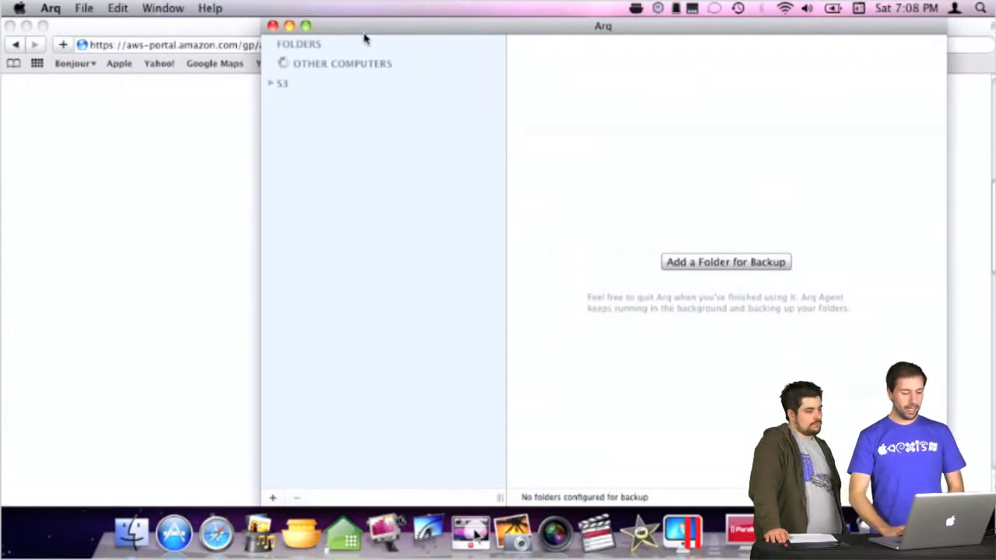
Add the Bilder folder from the demo home folder to the backup
left_click_drag(363, 29, 308, 28)
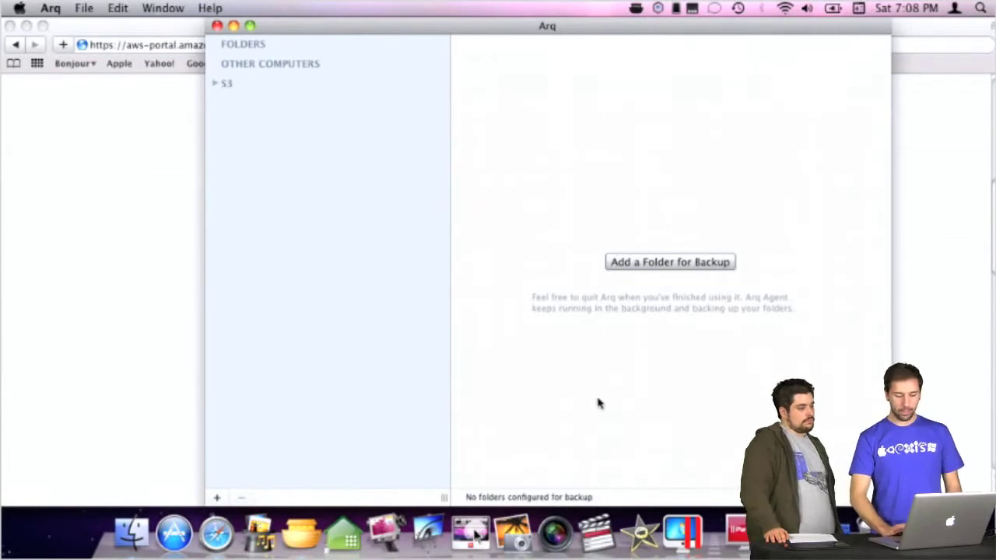
left_click(671, 263)
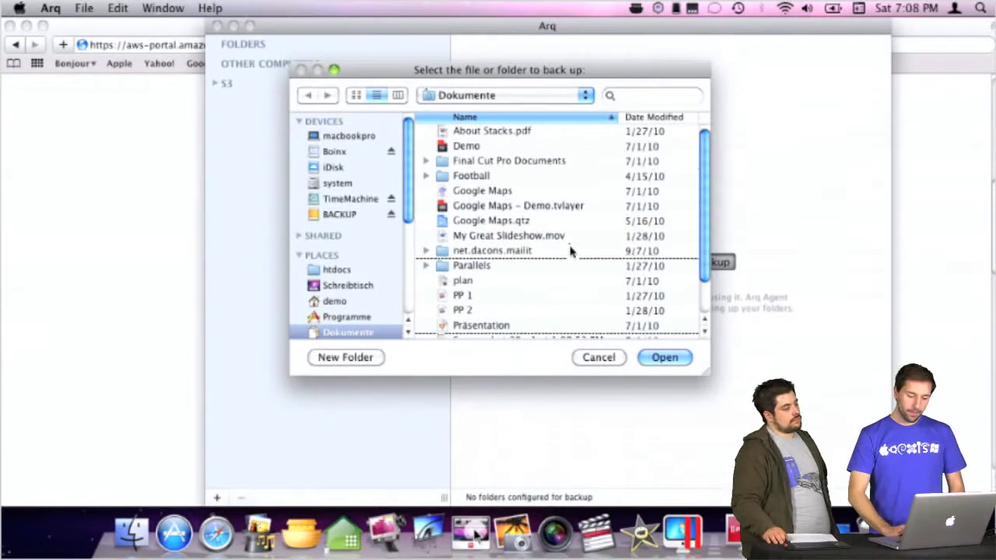
scroll(576, 245, "down", 3)
scroll(570, 251, "up", 3)
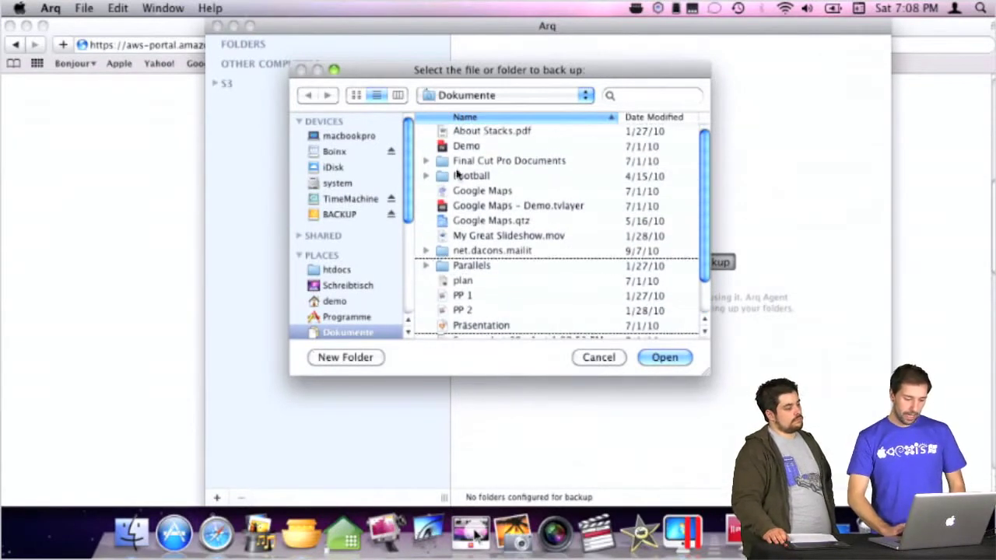
scroll(363, 262, "down", 5)
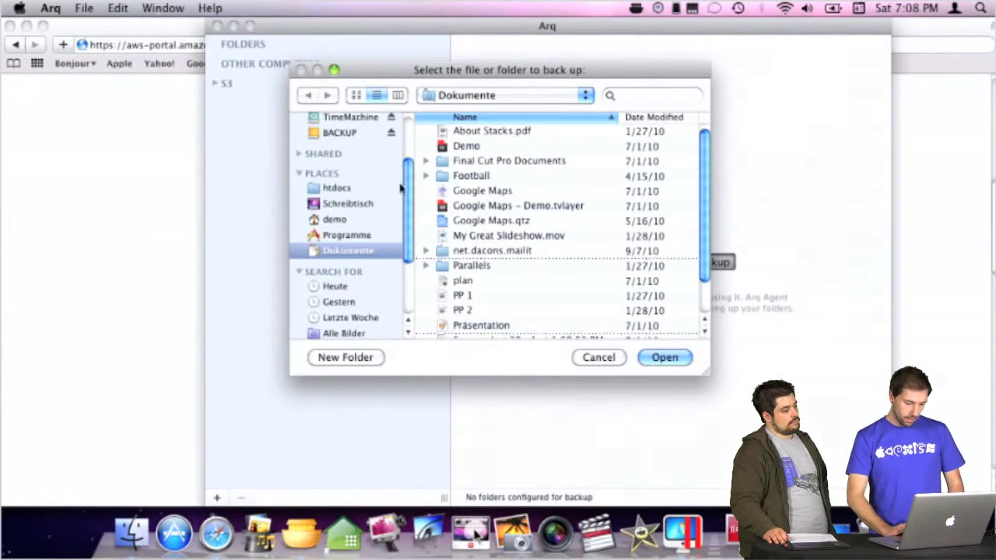
left_click(345, 222)
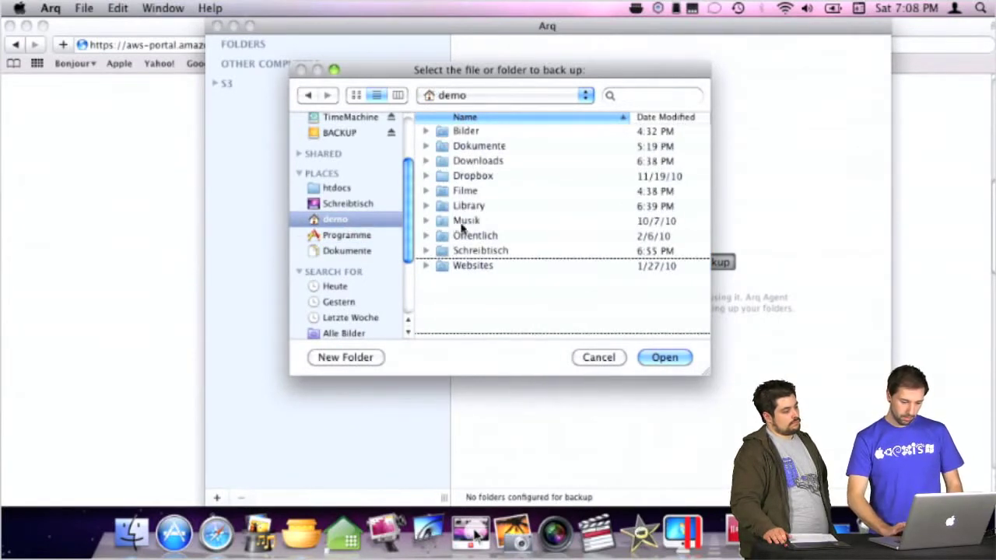
left_click(468, 131)
double_click(469, 131)
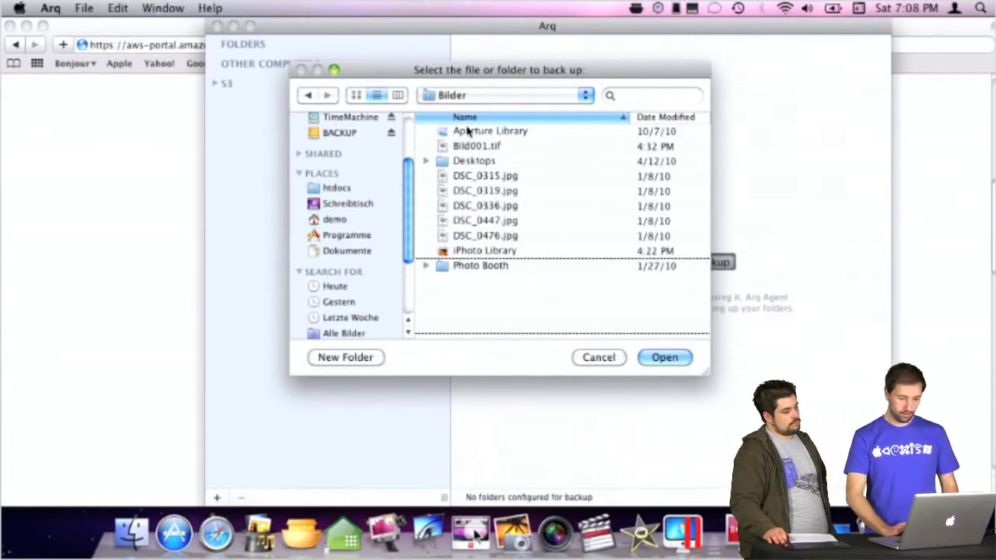
left_click(682, 358)
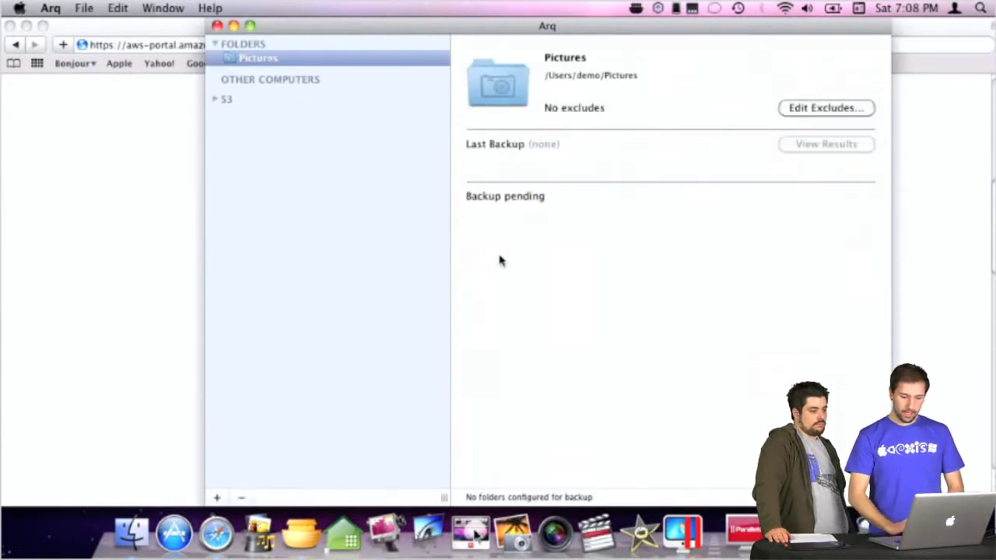
Examine the exclude rule options for the Pictures folder, including the match types and comparison operators, and leave without adding a rule
left_click(802, 113)
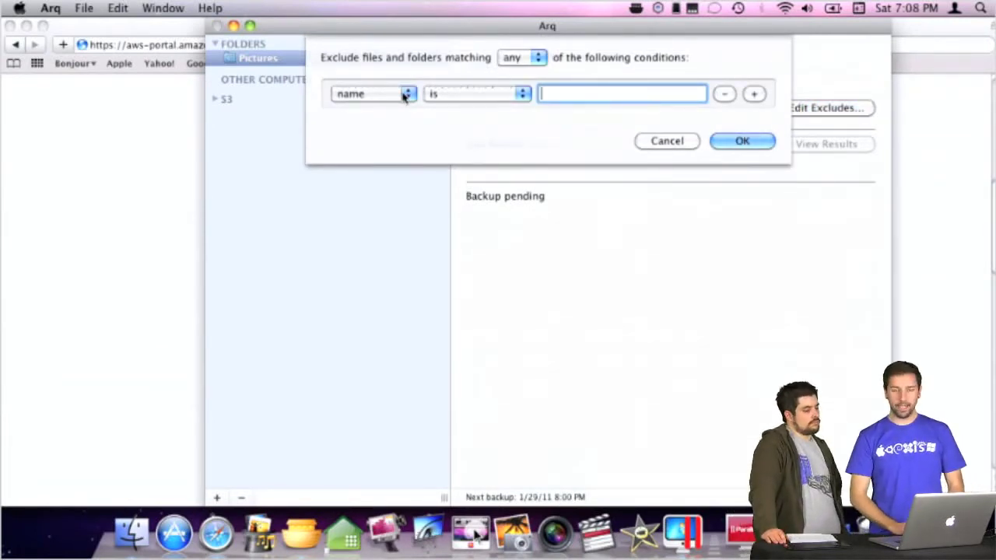
left_click(537, 60)
left_click(535, 62)
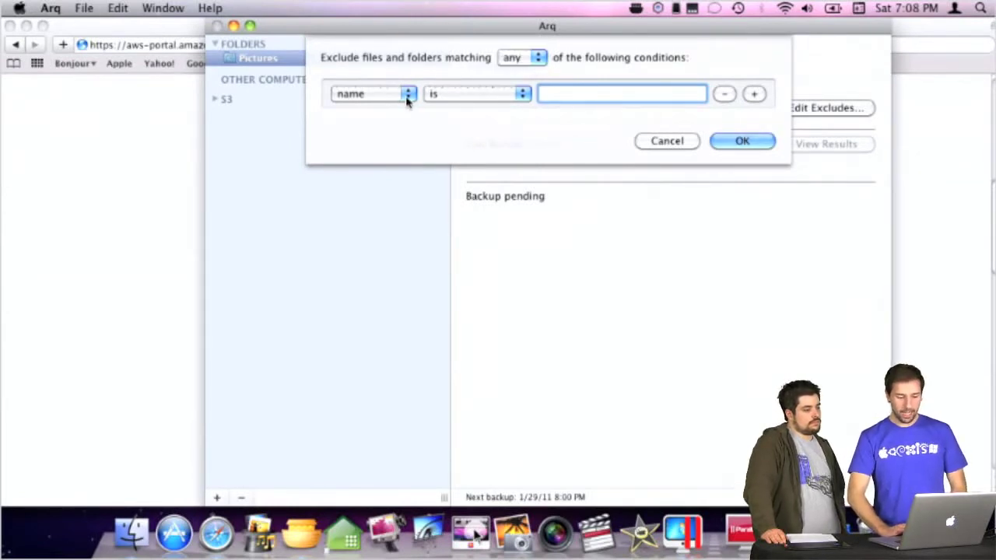
left_click(368, 95)
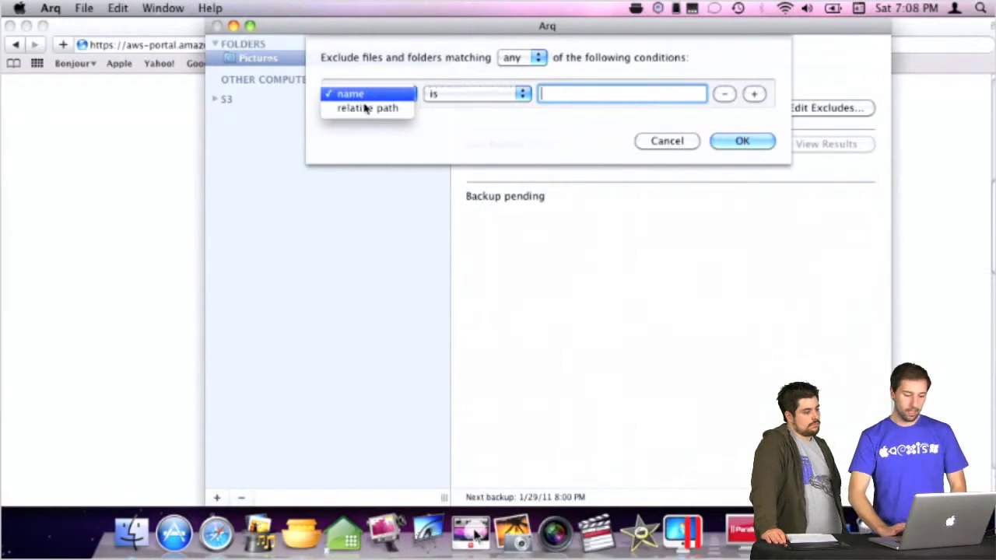
left_click(430, 97)
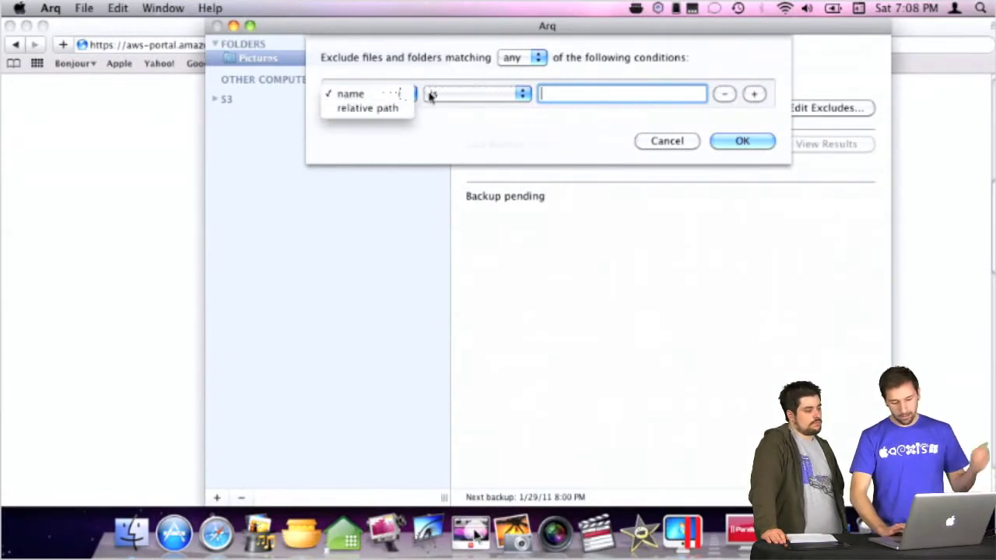
left_click(471, 94)
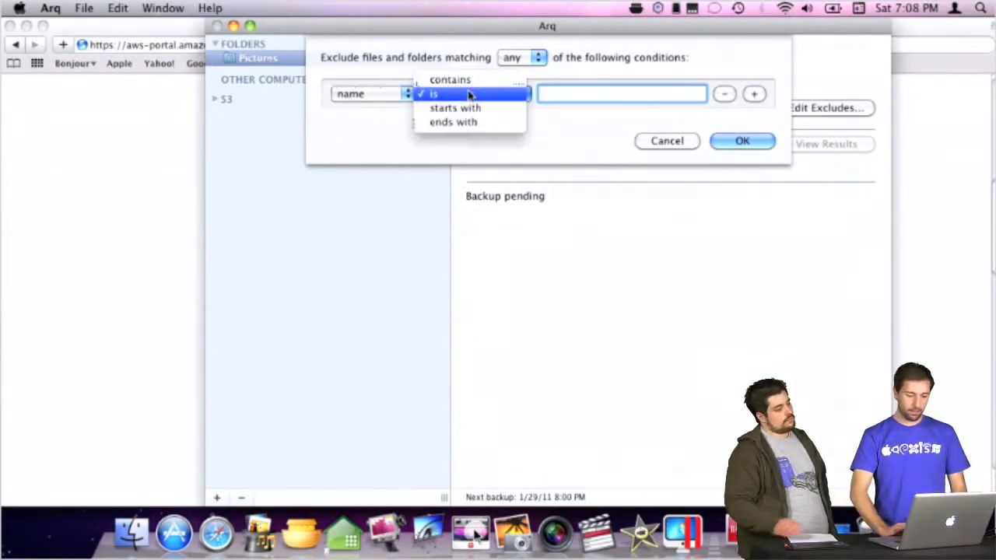
left_click(486, 97)
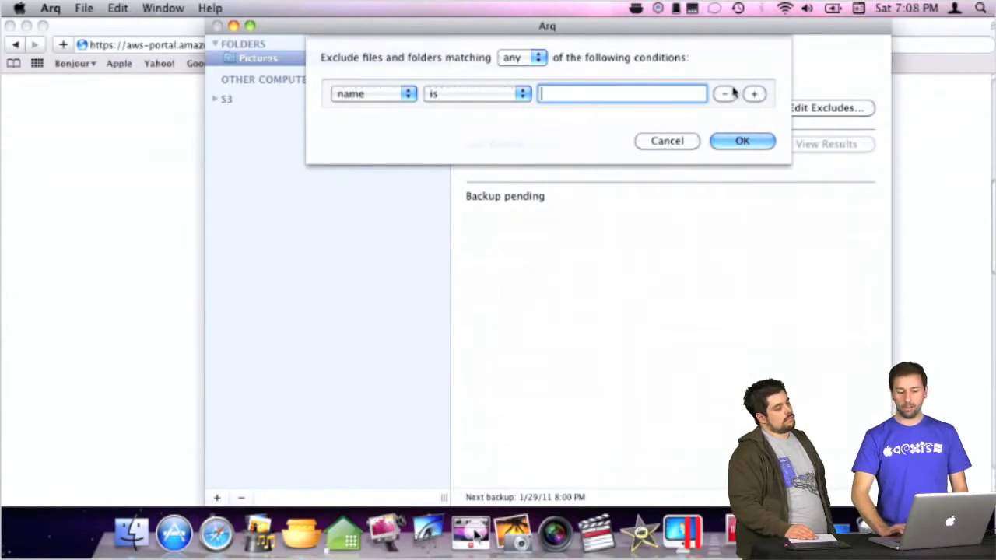
left_click(653, 143)
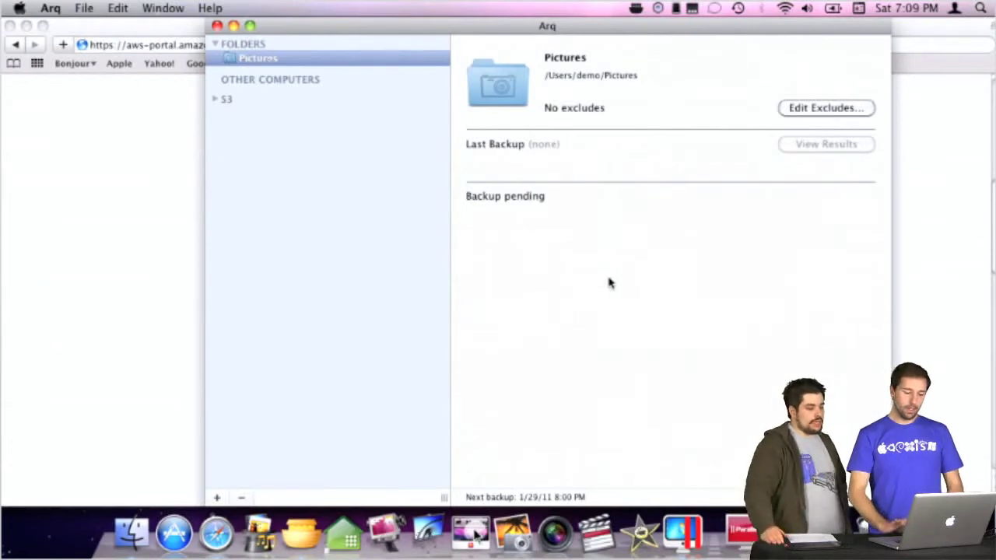
Expand the S3 section and view the S3 usage
left_click(369, 286)
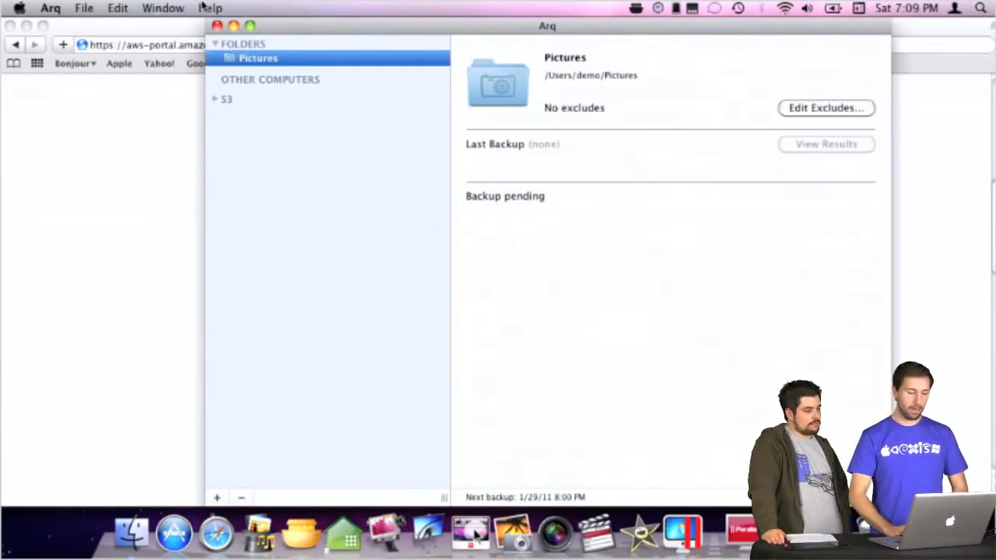
left_click(215, 101)
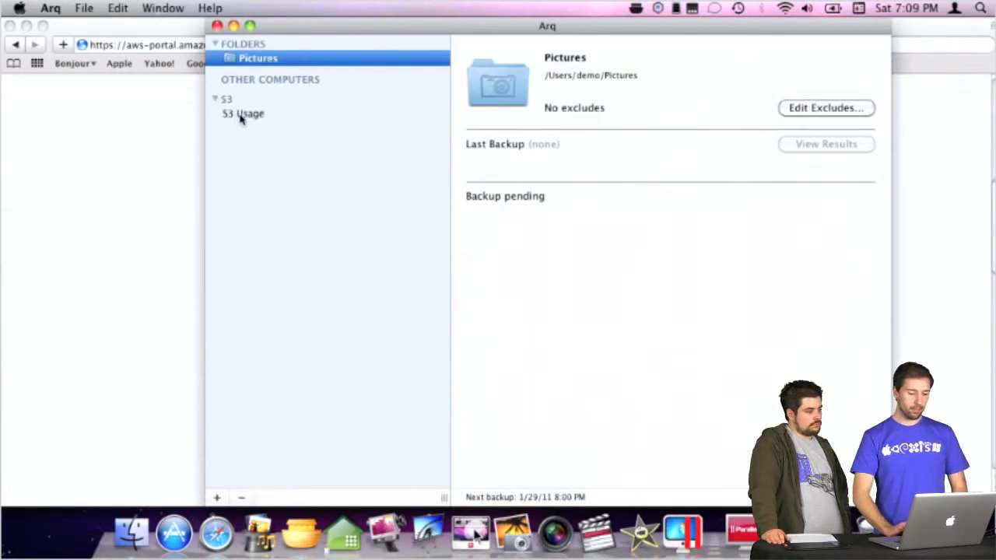
left_click(243, 115)
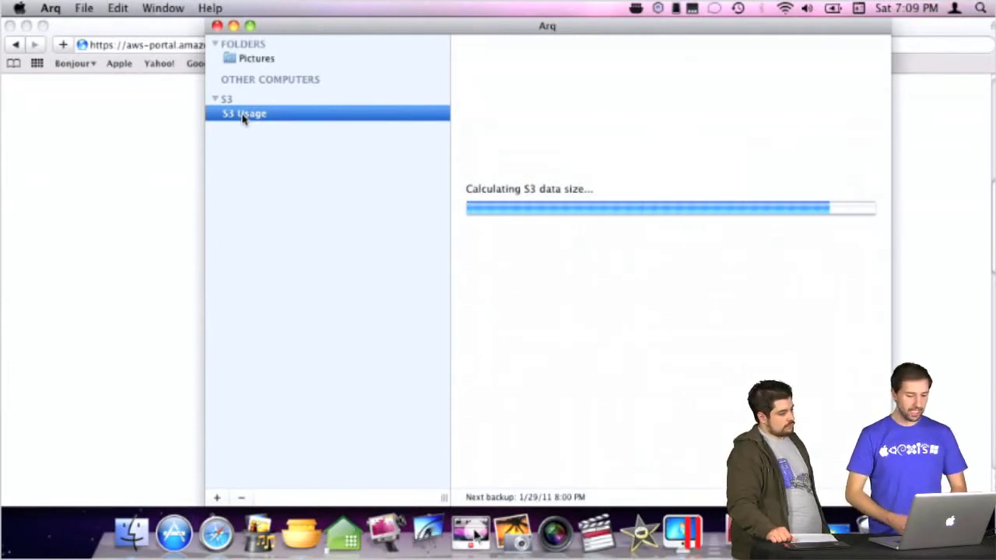
Return to the Pictures folder and start an immediate backup through Arq Agent
left_click(252, 67)
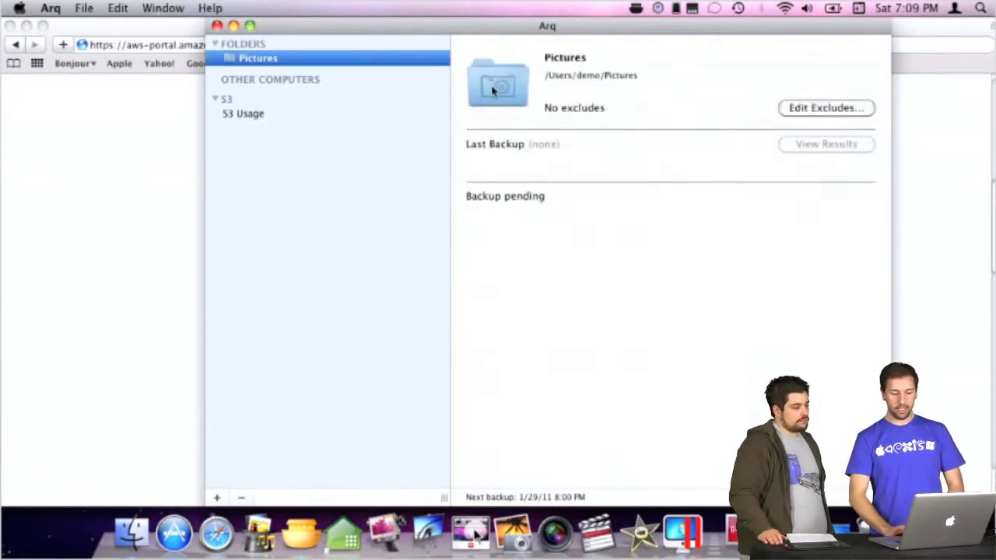
left_click(638, 8)
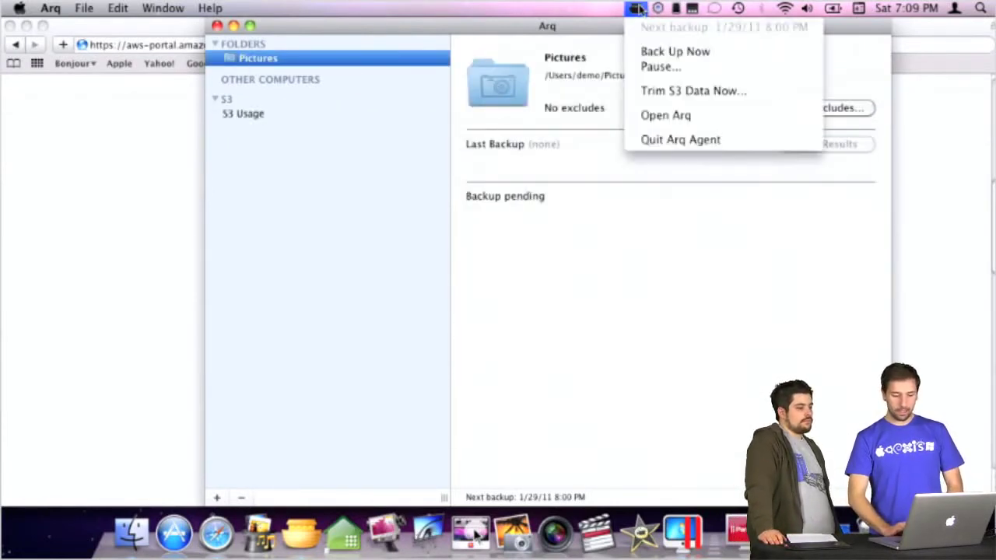
left_click(675, 53)
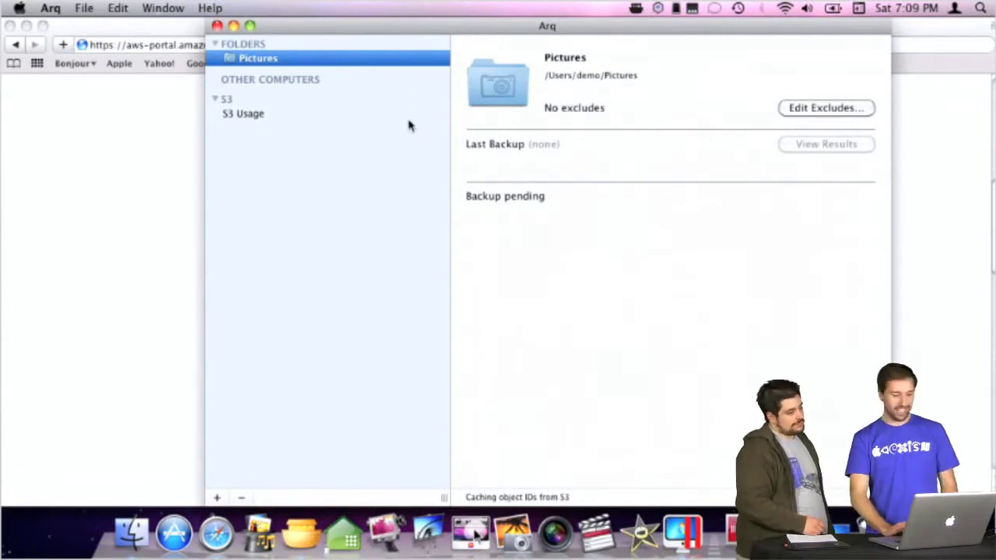
Review the budget, network, schedule and advanced preferences without changing them, and close the preferences
key("super+comma")
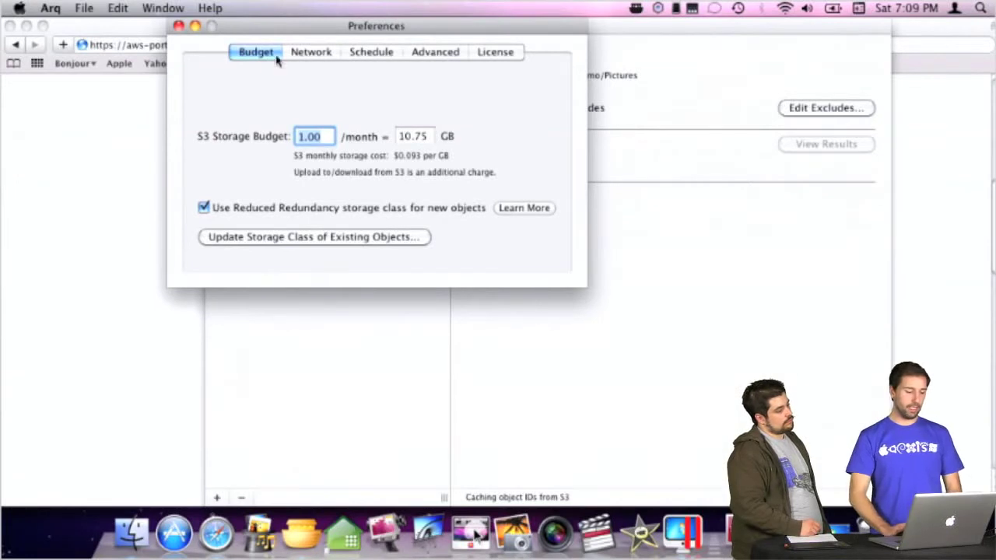
left_click(178, 25)
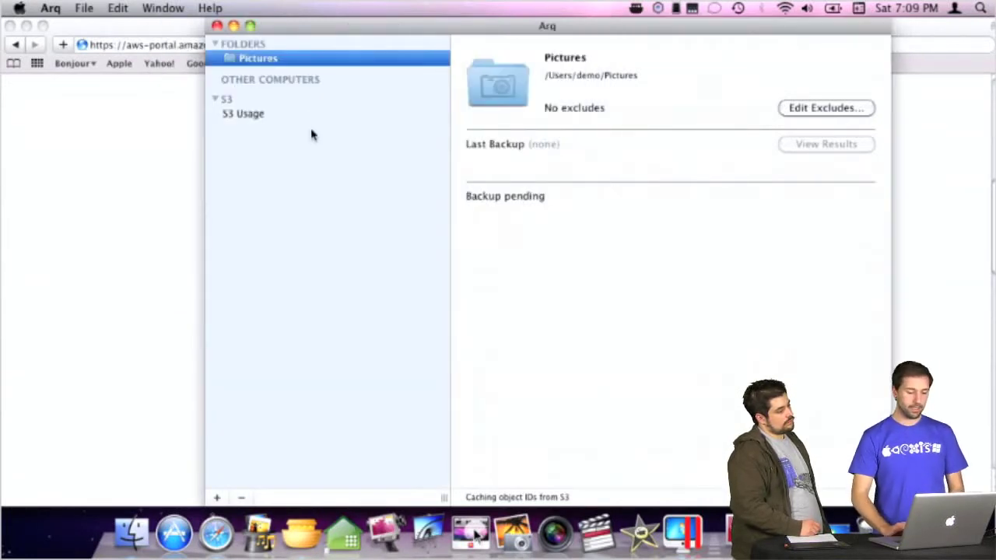
left_click(58, 7)
left_click(60, 66)
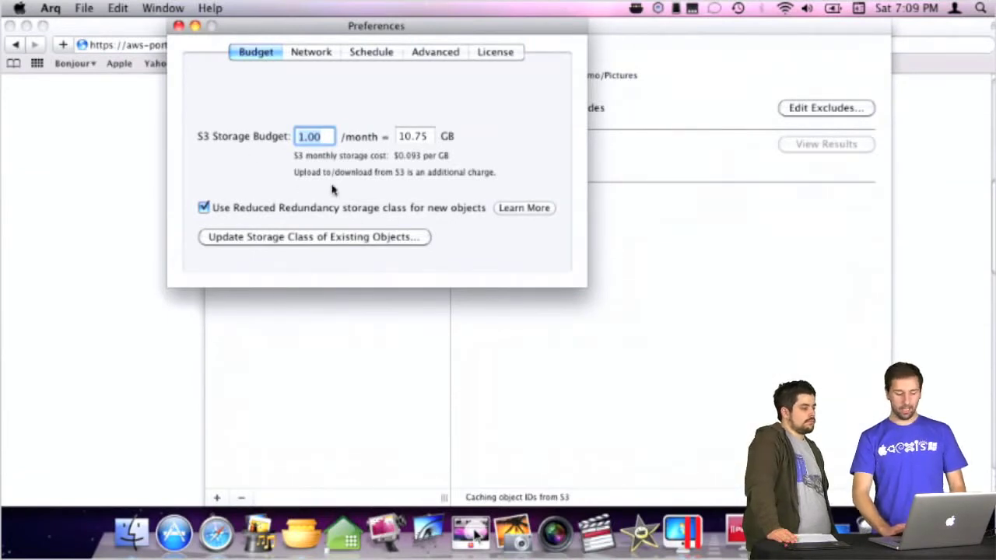
left_click(323, 51)
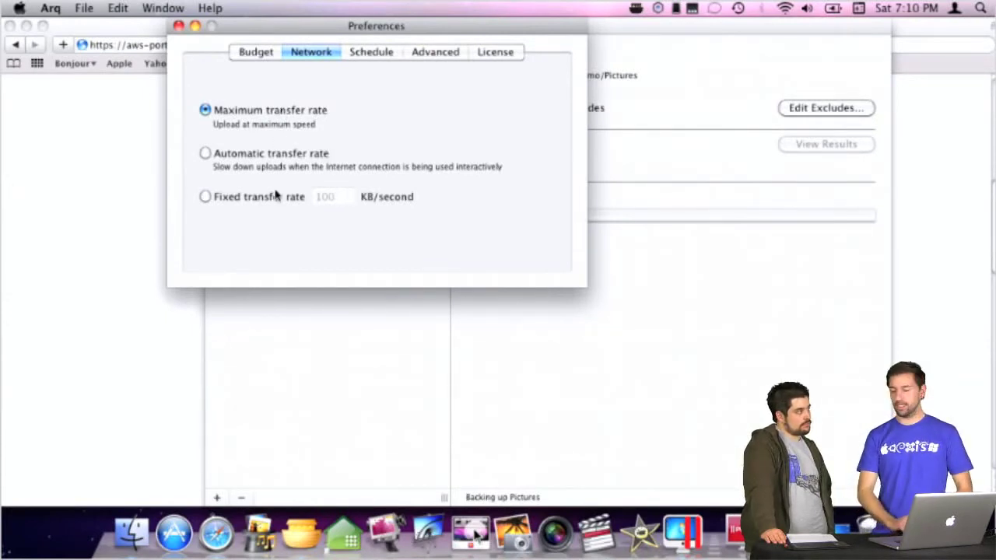
left_click(366, 54)
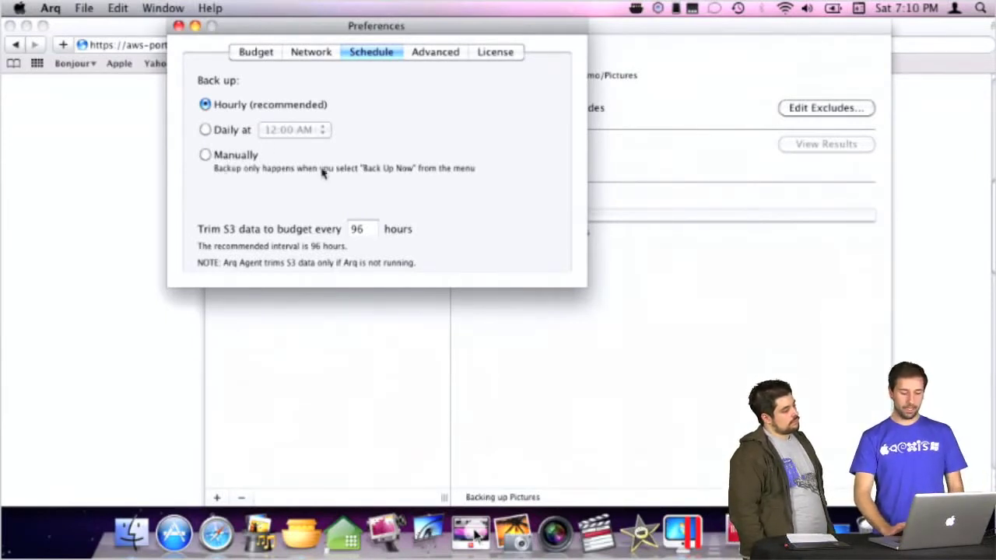
left_click(440, 53)
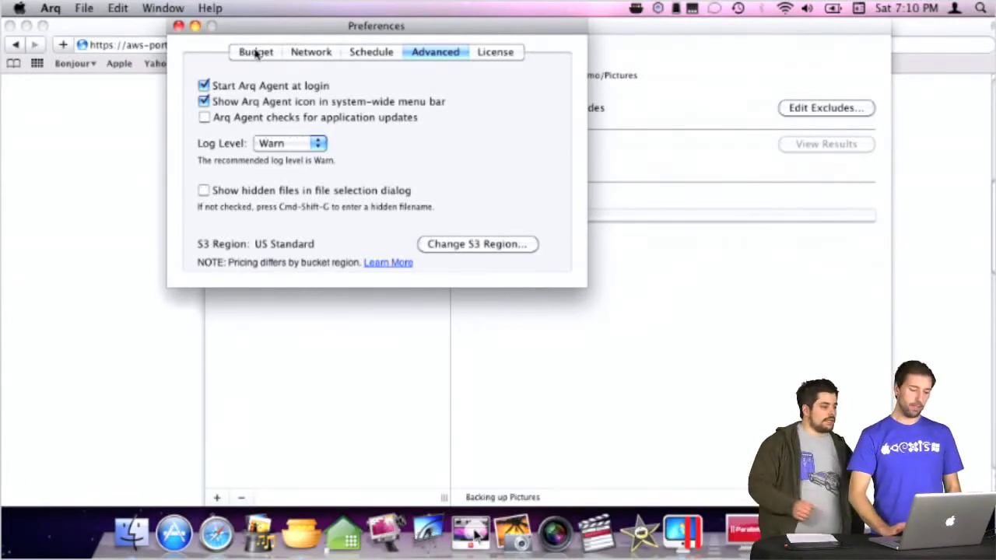
left_click(255, 52)
left_click(178, 26)
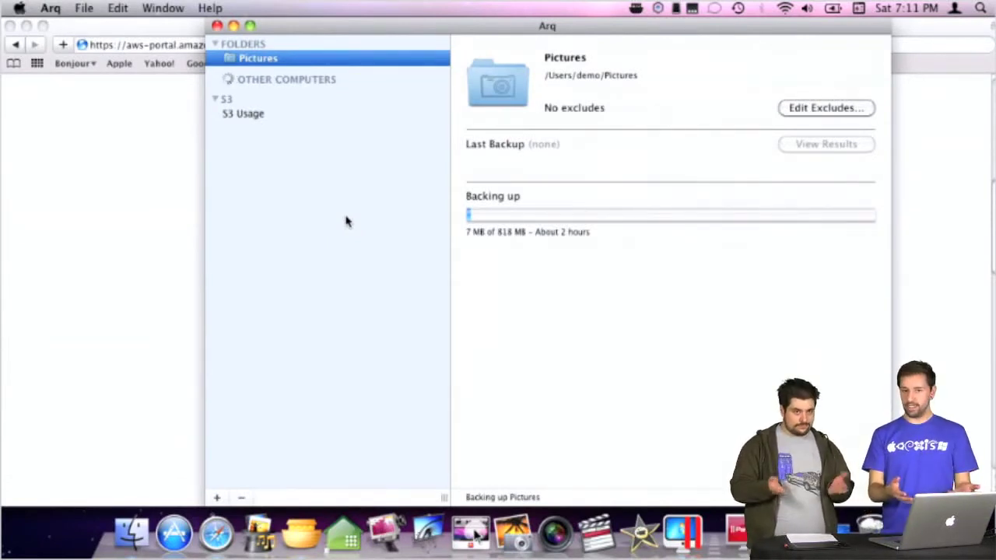
Check the S3 storage budget and its equivalent size in the preferences once more, and close the Arq windows
key("super+comma")
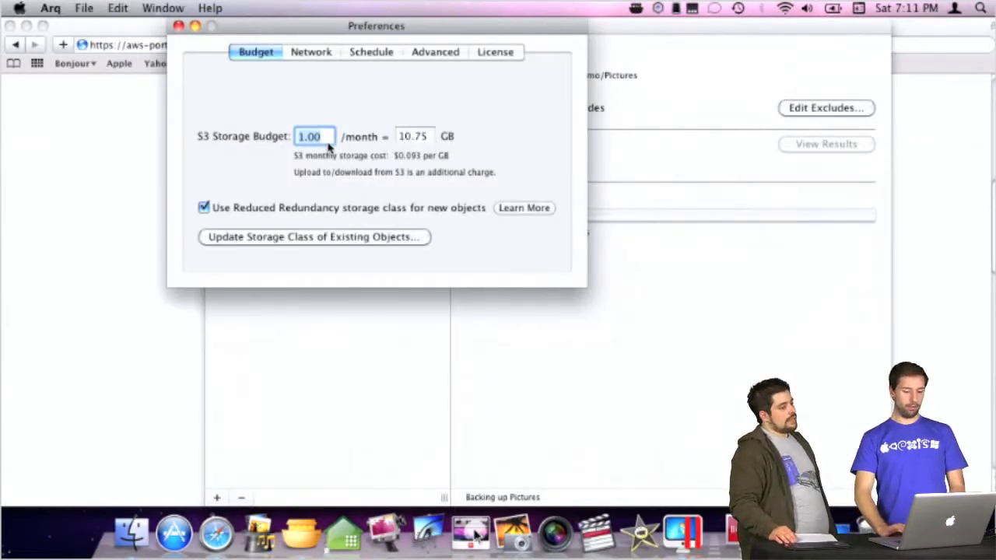
left_click(412, 139)
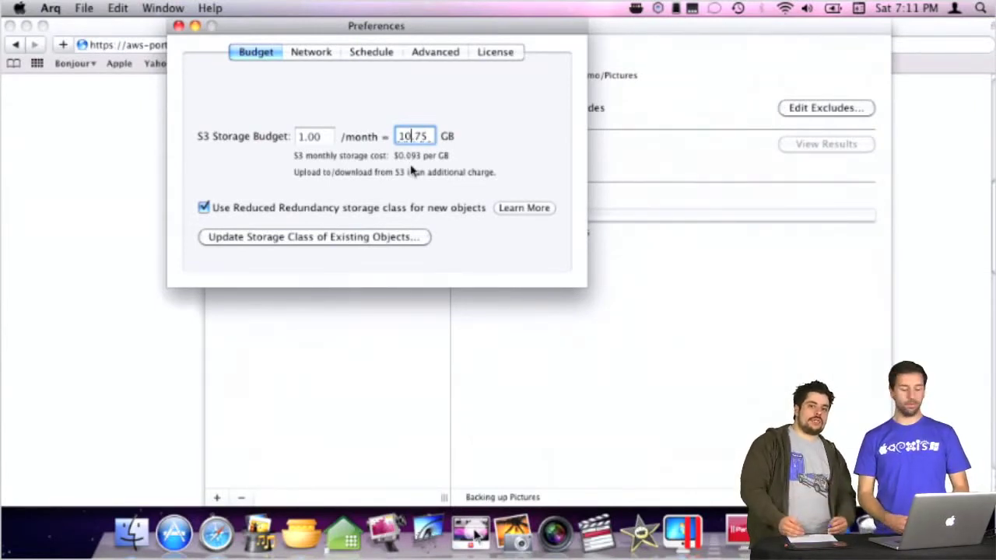
left_click(178, 26)
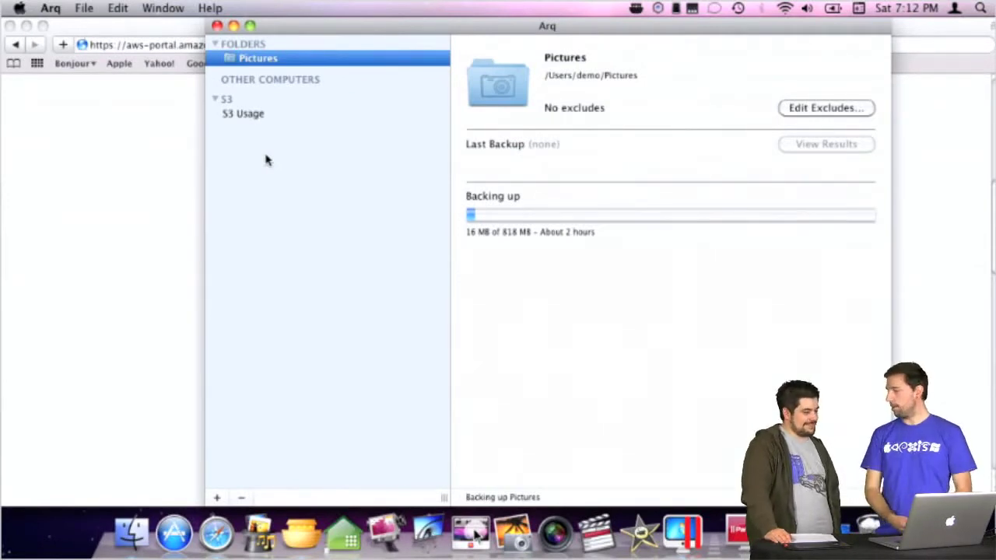
left_click(218, 26)
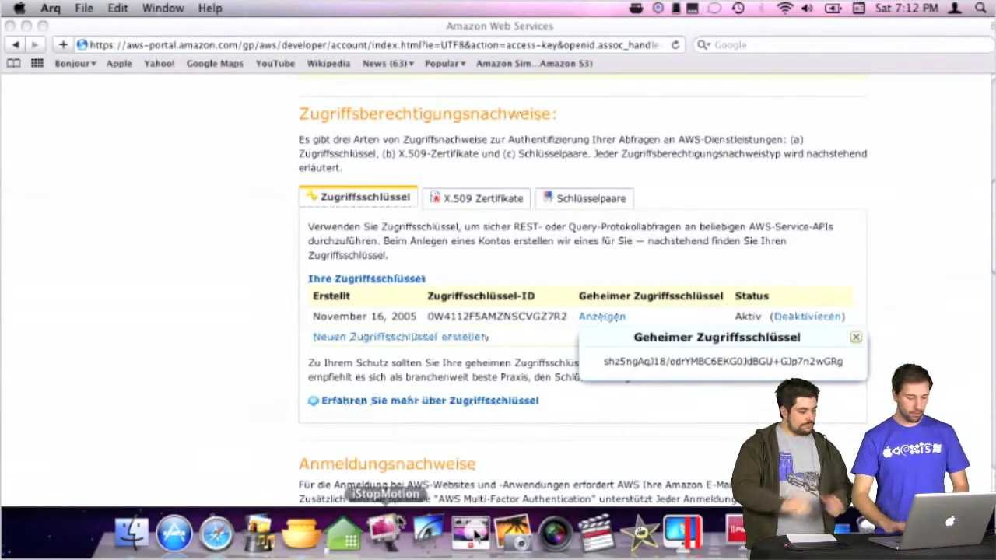
Switch to CloudBerry Online Backup in Windows and start creating a backup plan, going on to the backup mode choice
left_click(298, 535)
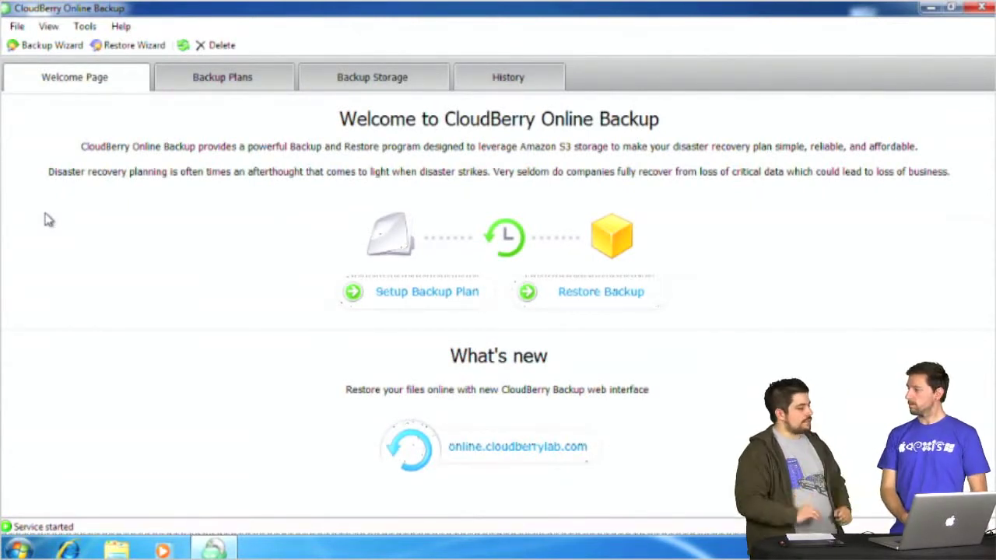
left_click(448, 294)
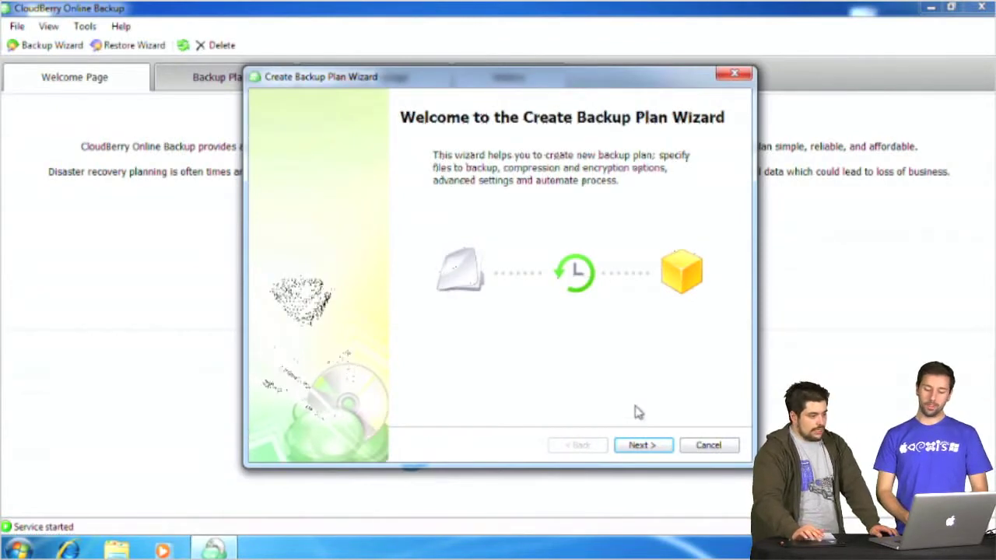
left_click(641, 445)
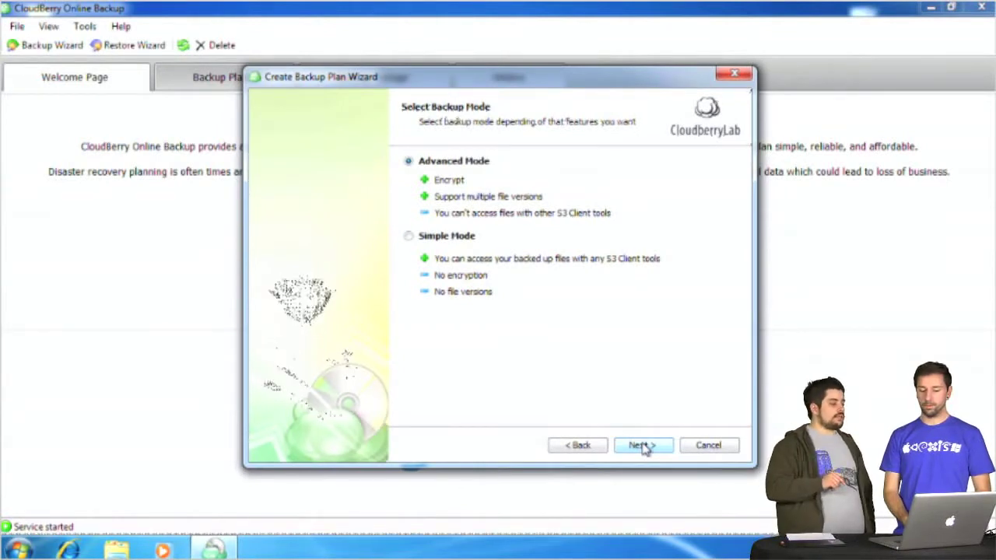
Keep Advanced Mode for the backup plan and start creating a new Amazon S3 account as its cloud storage
left_click(643, 446)
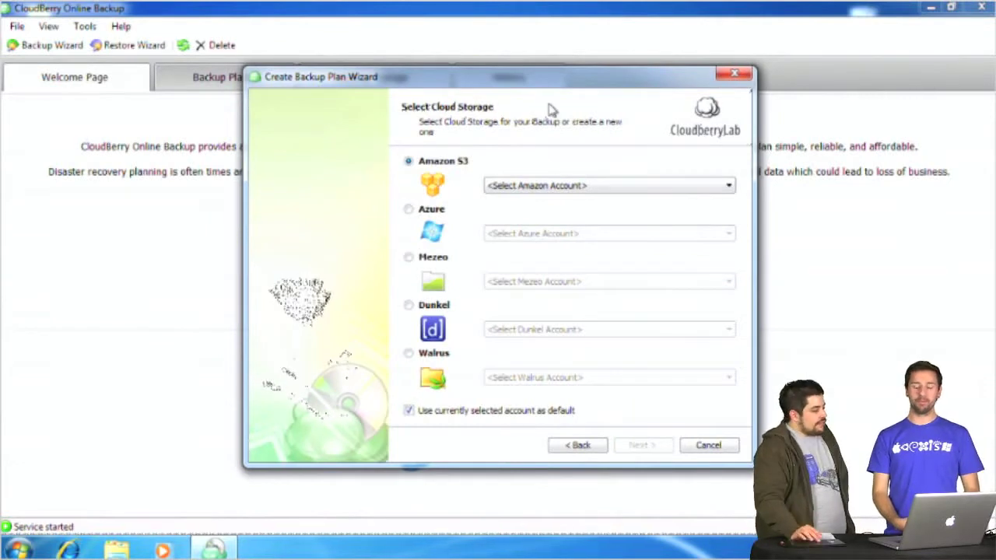
left_click(533, 189)
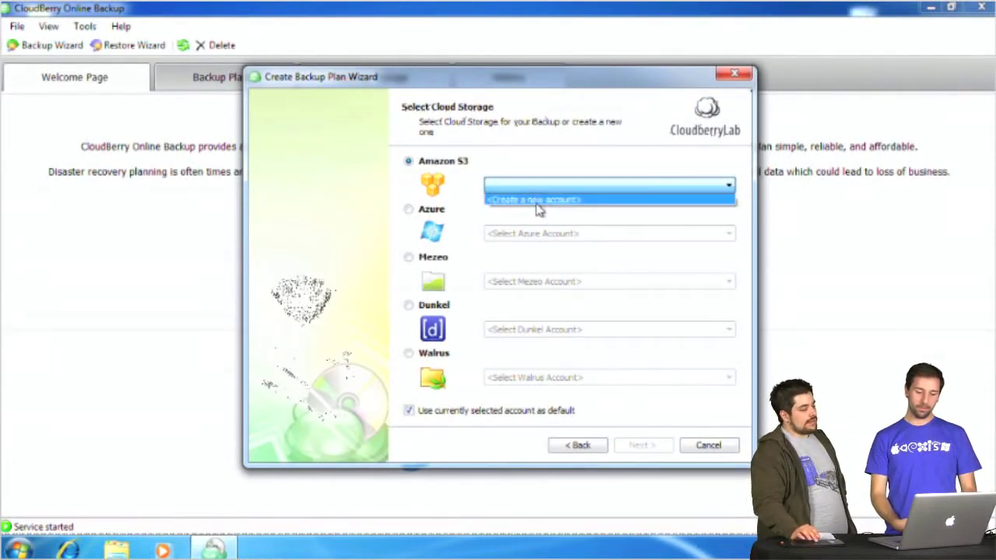
left_click(590, 200)
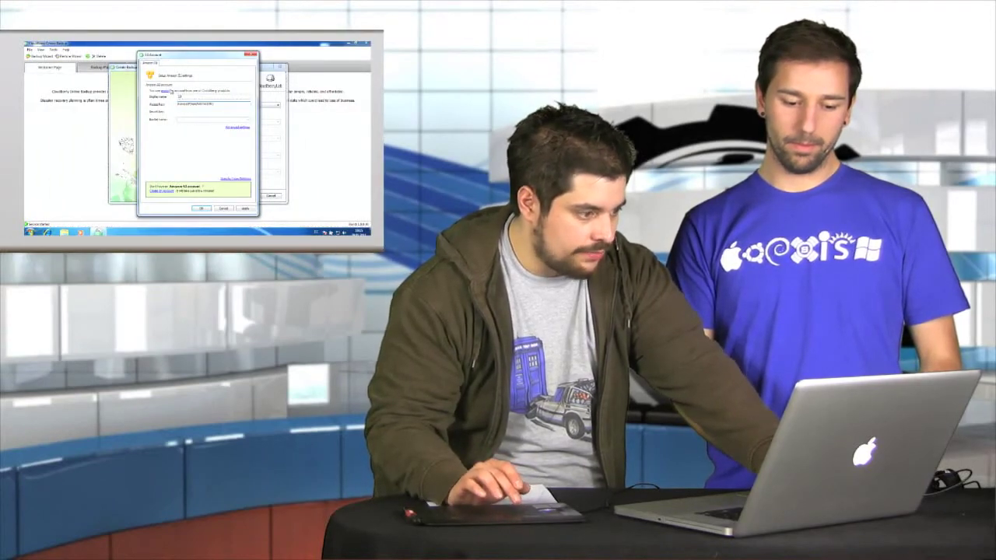
Copy the secret access key from the Amazon Web Services page into the secret key field of the new CloudBerry S3 account
key("F3")
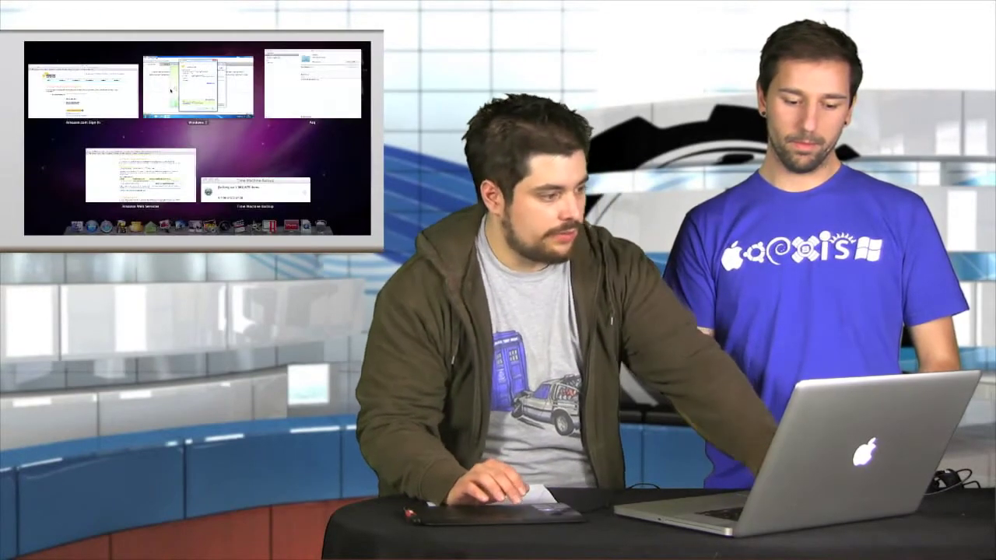
left_click(102, 164)
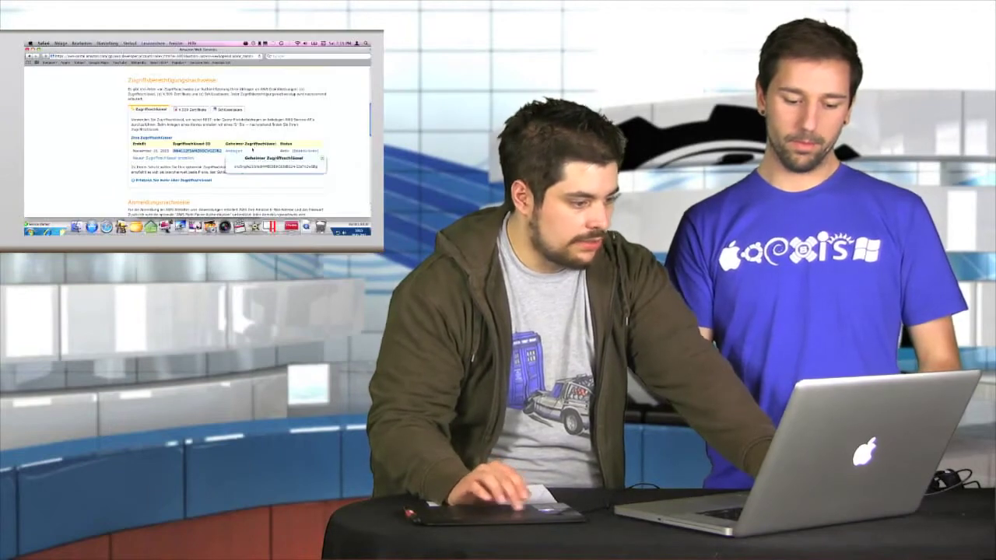
left_click_drag(291, 167, 257, 166)
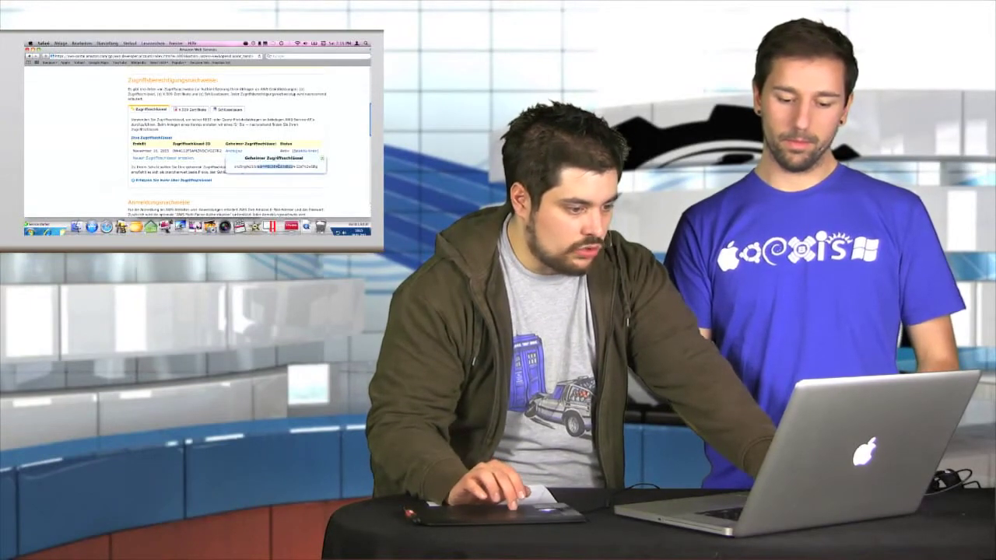
double_click(277, 166)
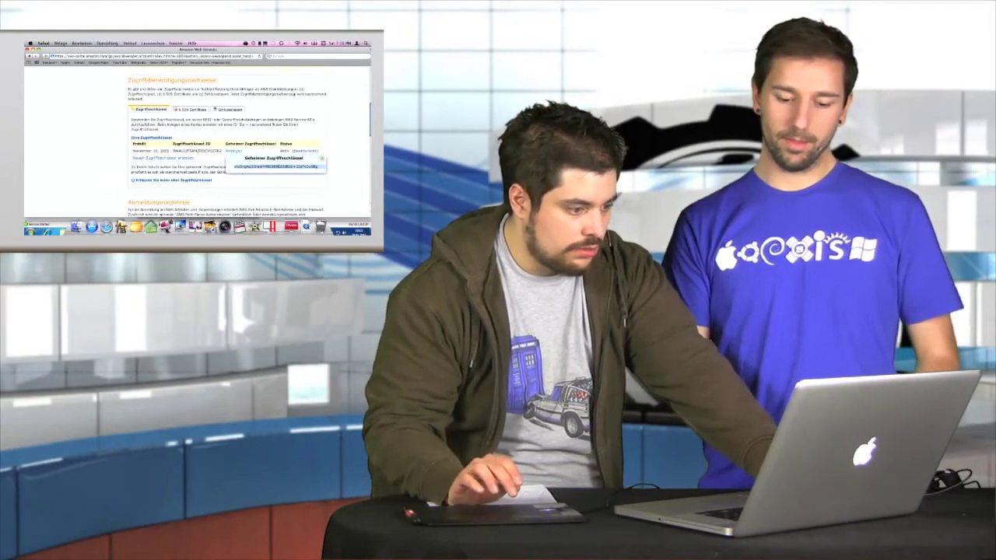
key("F3")
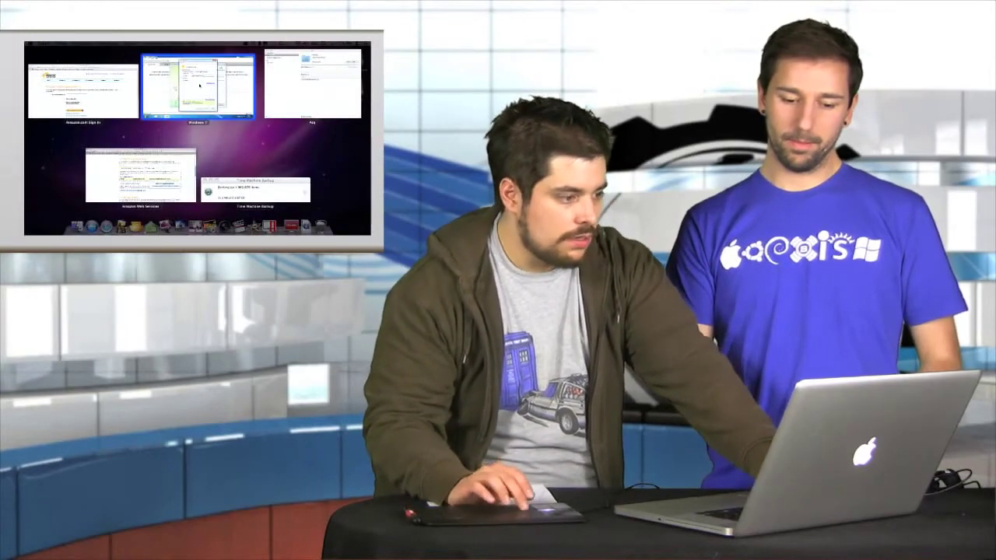
left_click(201, 84)
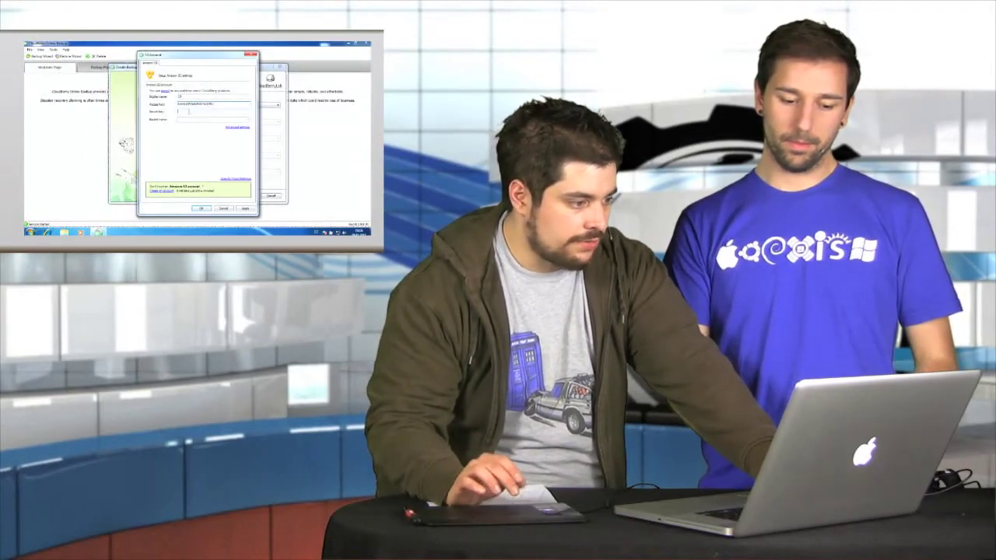
key("ctrl+v")
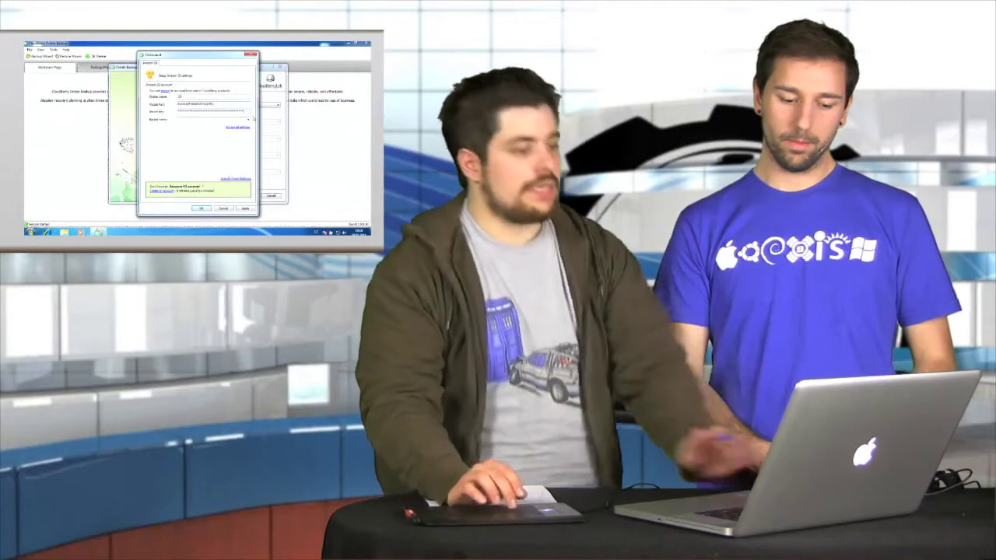
Create a new bucket in the US location with the suggested name, save the S3 account and go on to the backup source
left_click(248, 120)
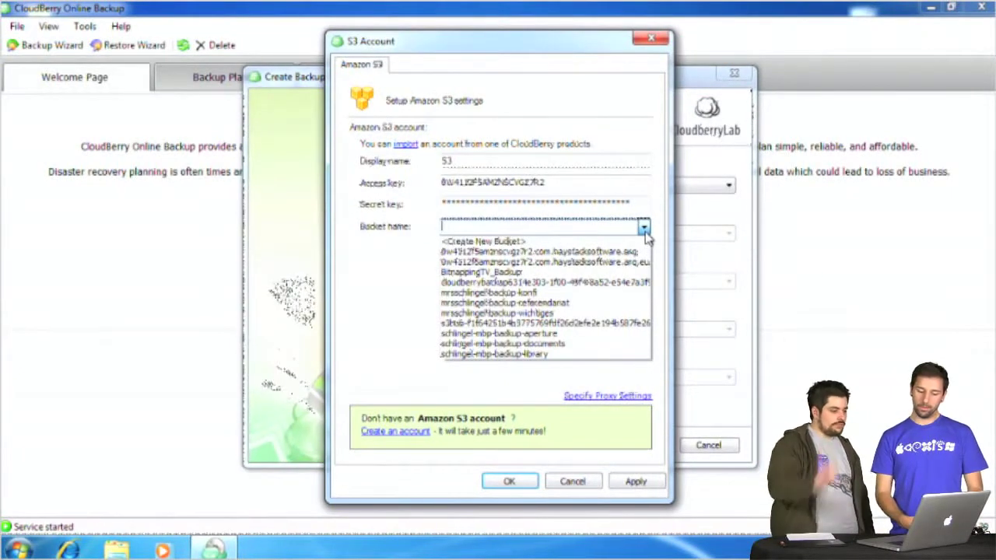
left_click(498, 241)
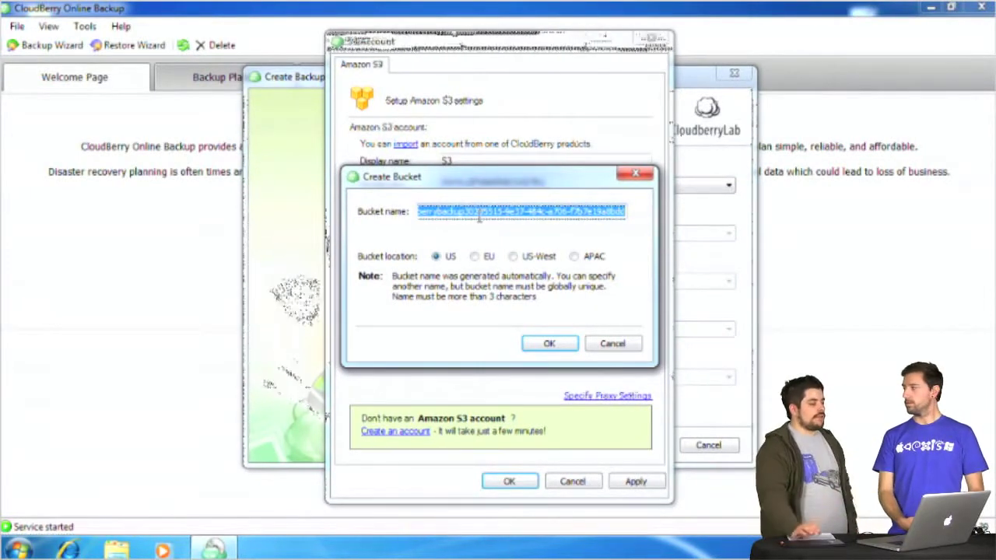
left_click(547, 344)
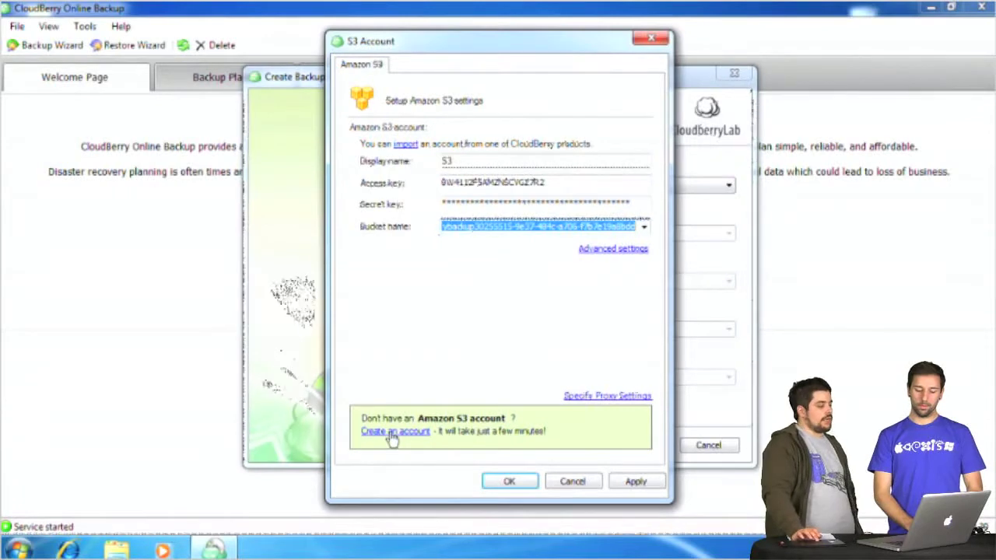
left_click(511, 480)
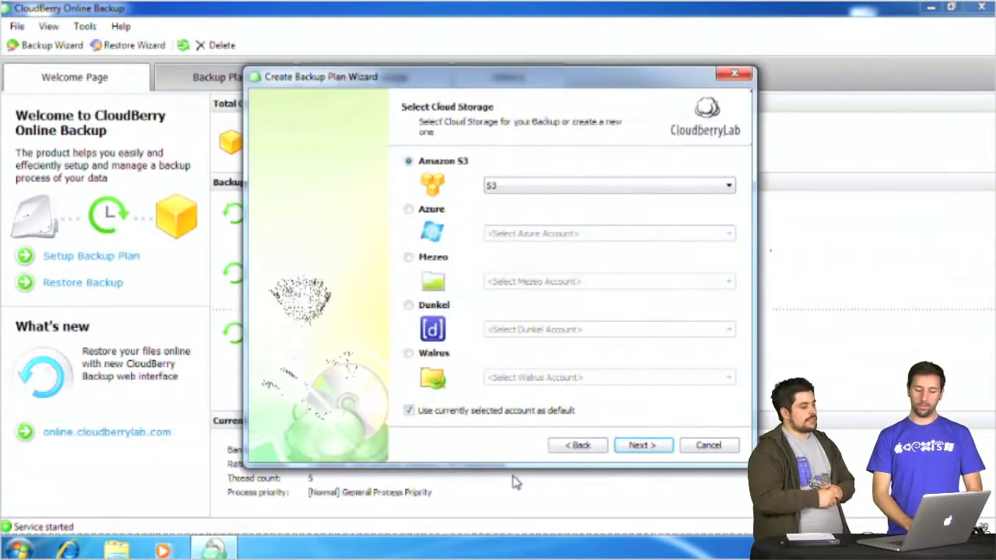
left_click(640, 446)
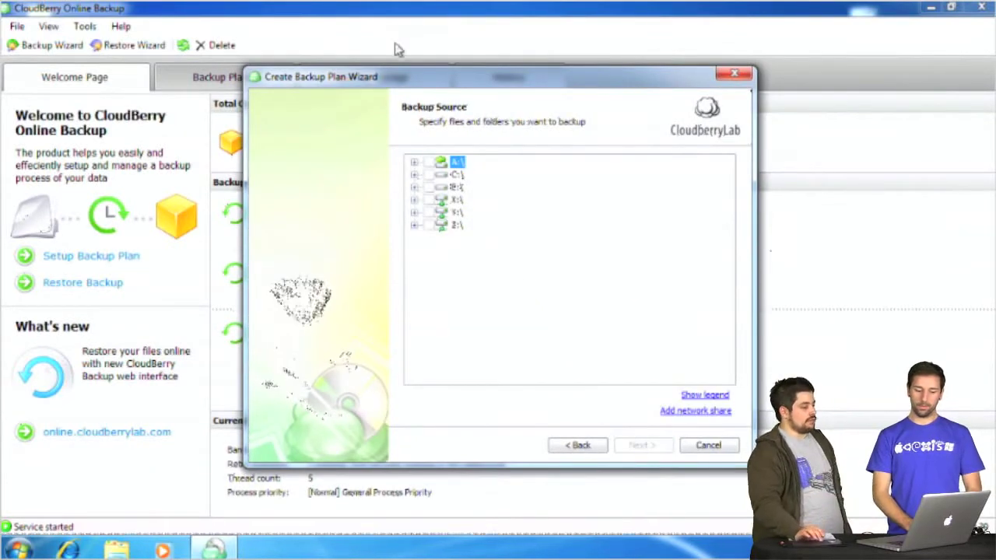
Select the Administrator folder under C:\Users as the backup source and go on to the advanced filter
left_click(414, 175)
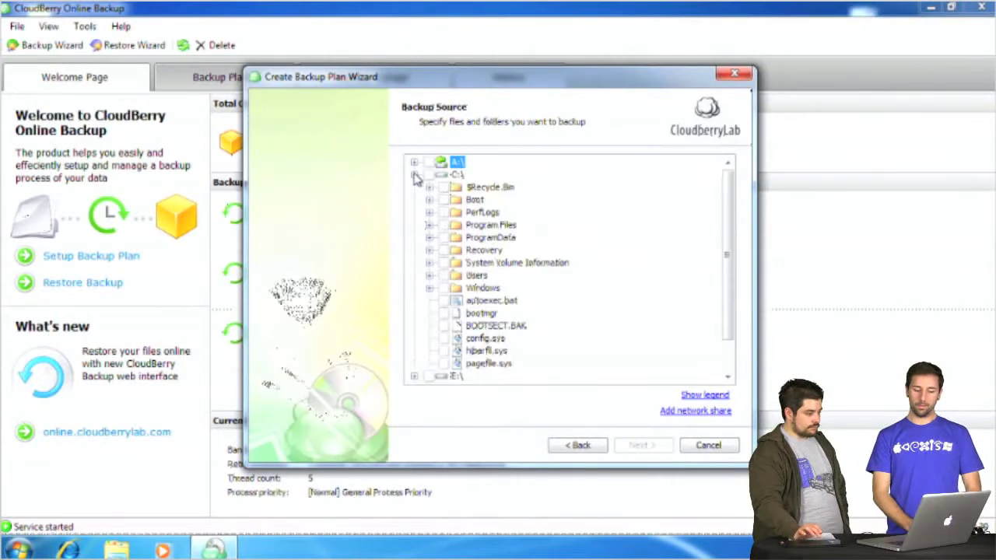
left_click(429, 275)
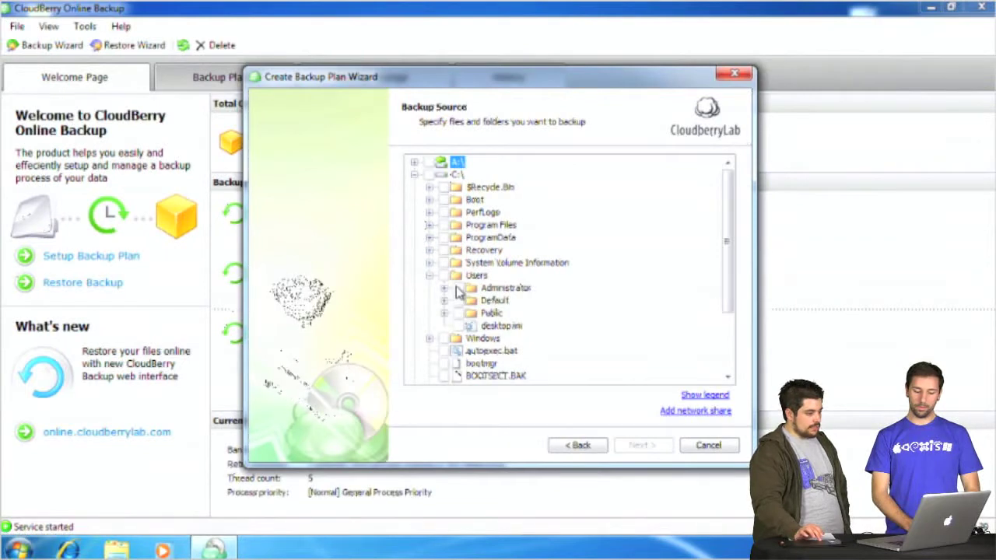
left_click(458, 289)
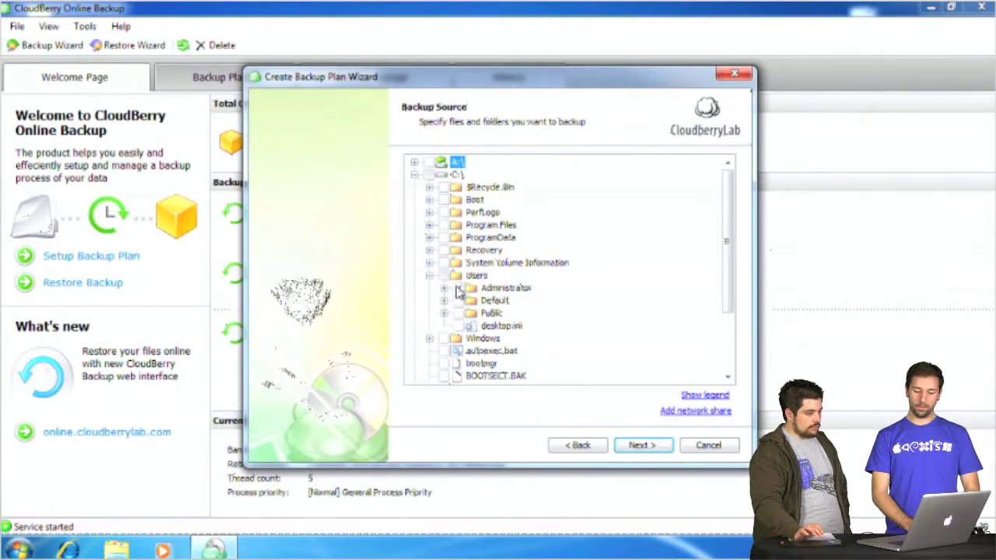
left_click(653, 445)
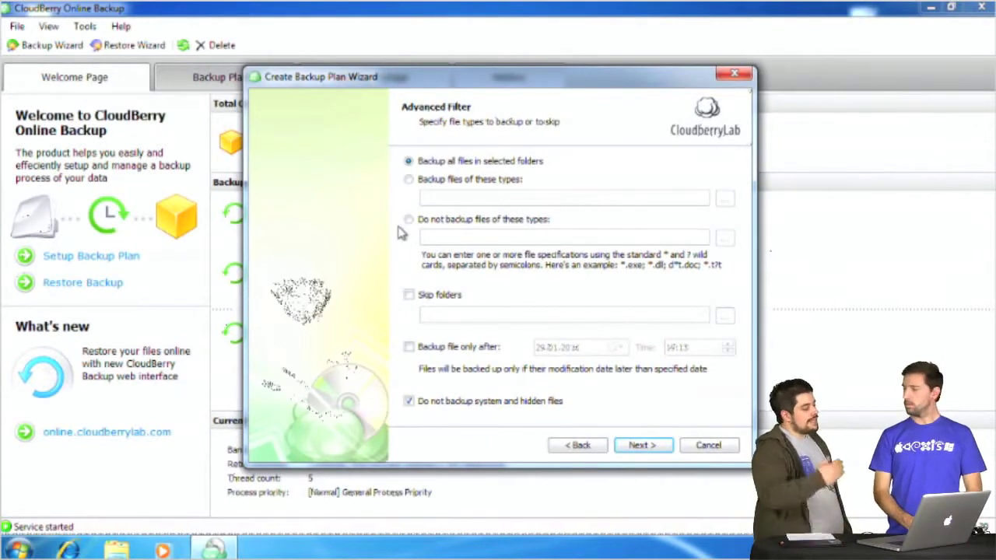
left_click(426, 299)
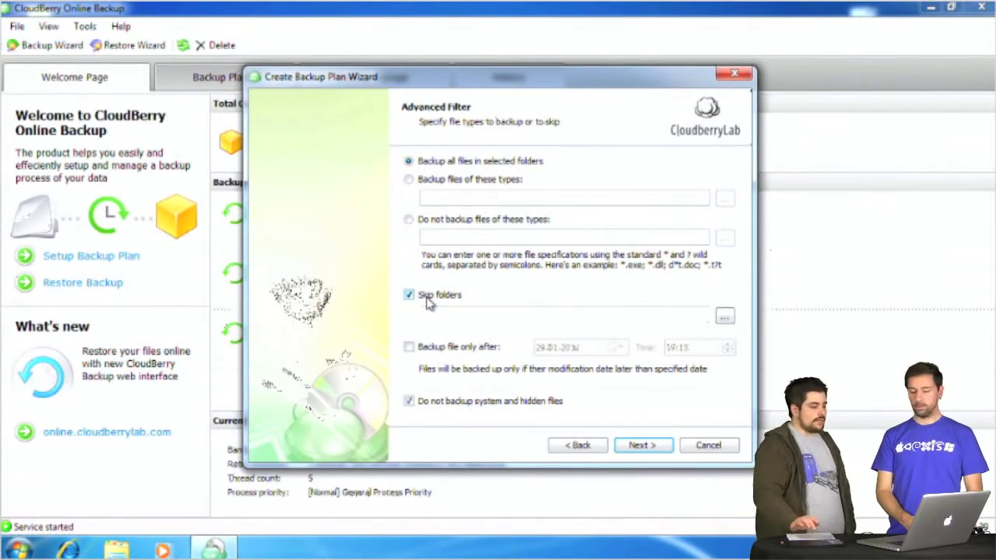
left_click(725, 318)
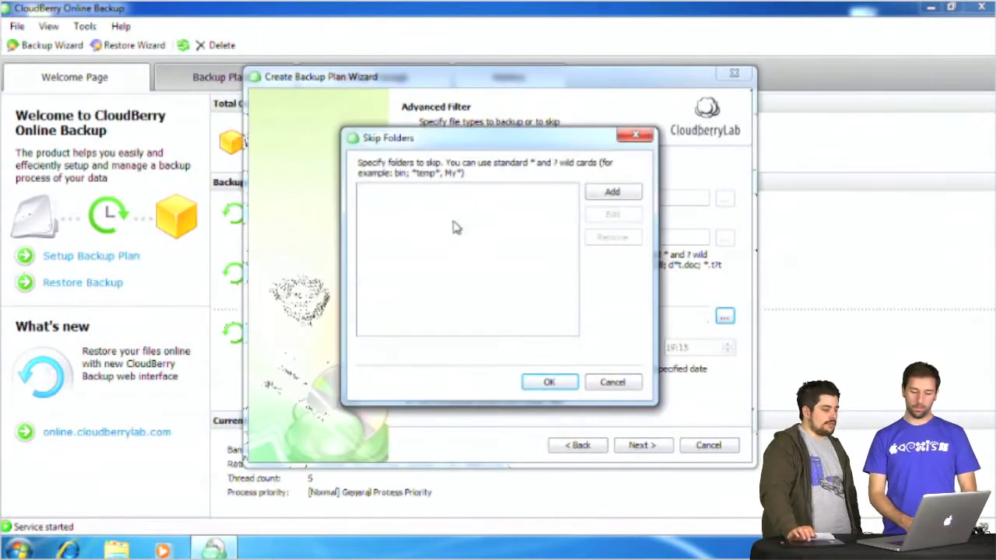
left_click(615, 194)
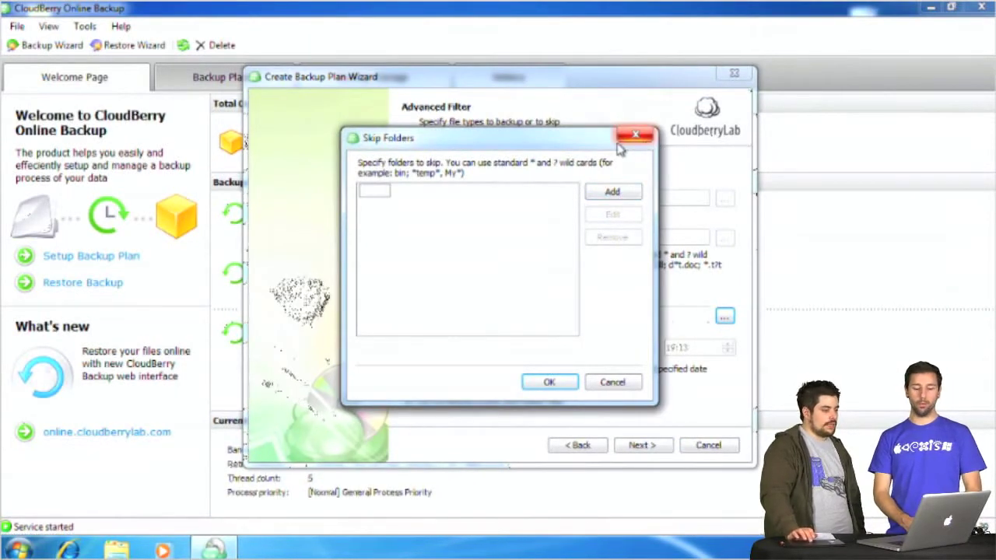
left_click(613, 382)
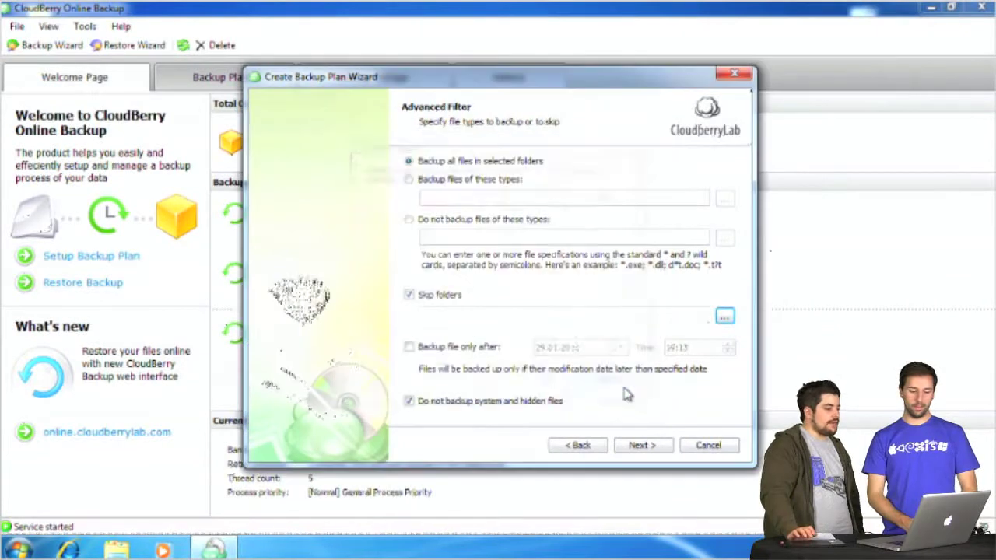
left_click(422, 296)
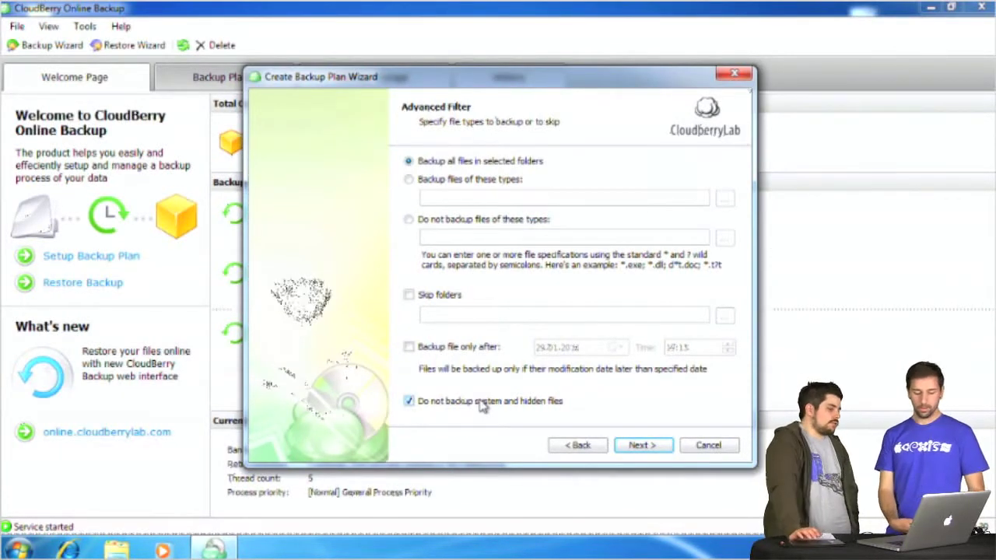
Accept the filter for all files in the selected folders, and enable encryption, keeping the AES 128 bit algorithm
left_click(650, 445)
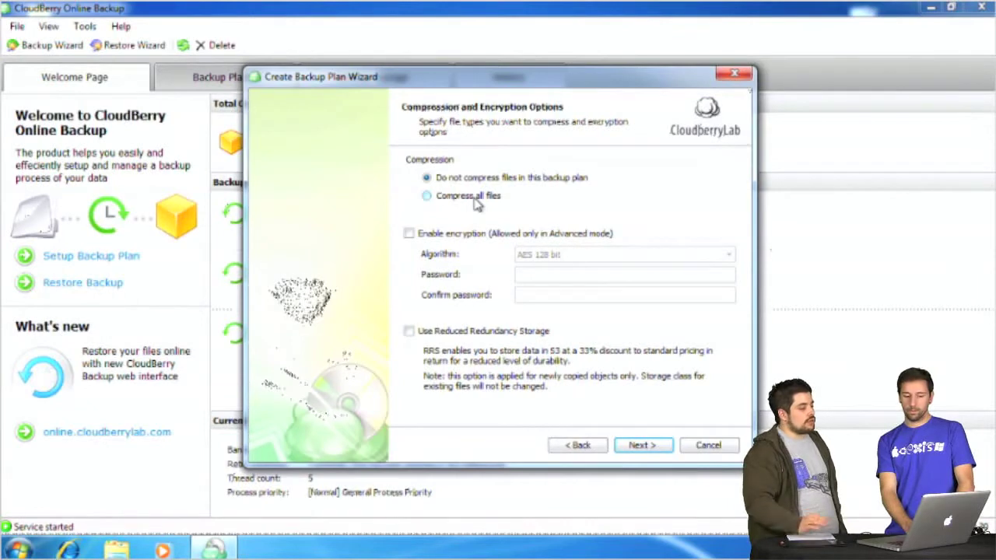
left_click(447, 236)
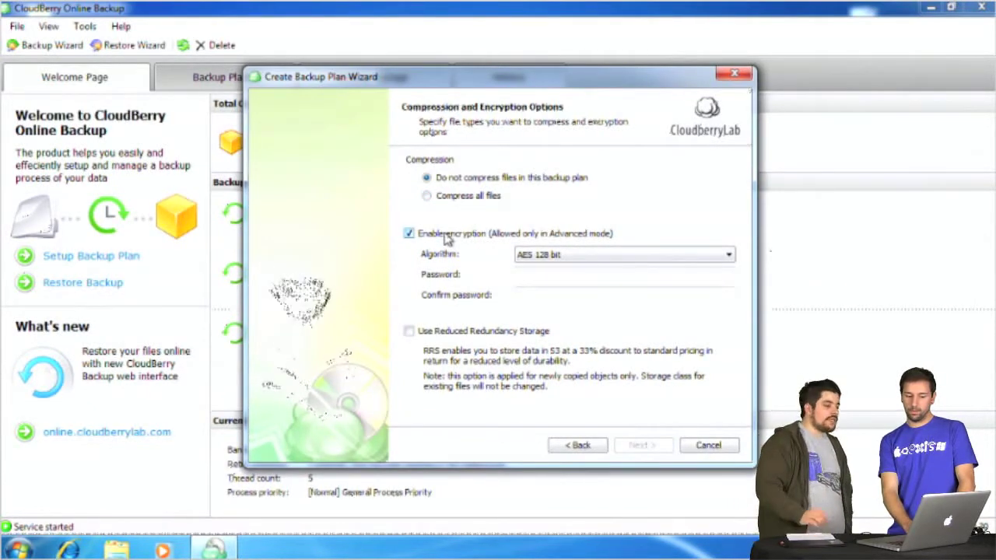
left_click(596, 257)
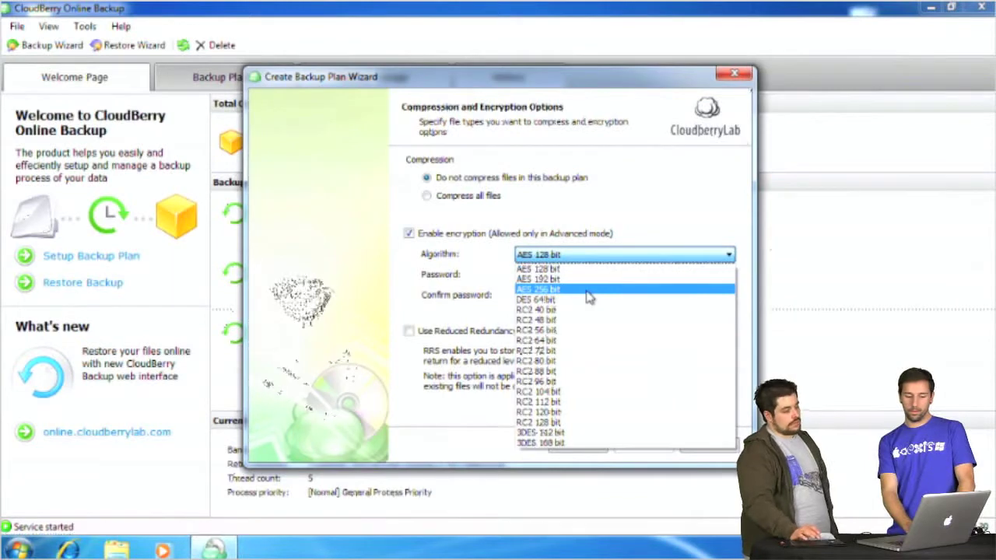
left_click(426, 324)
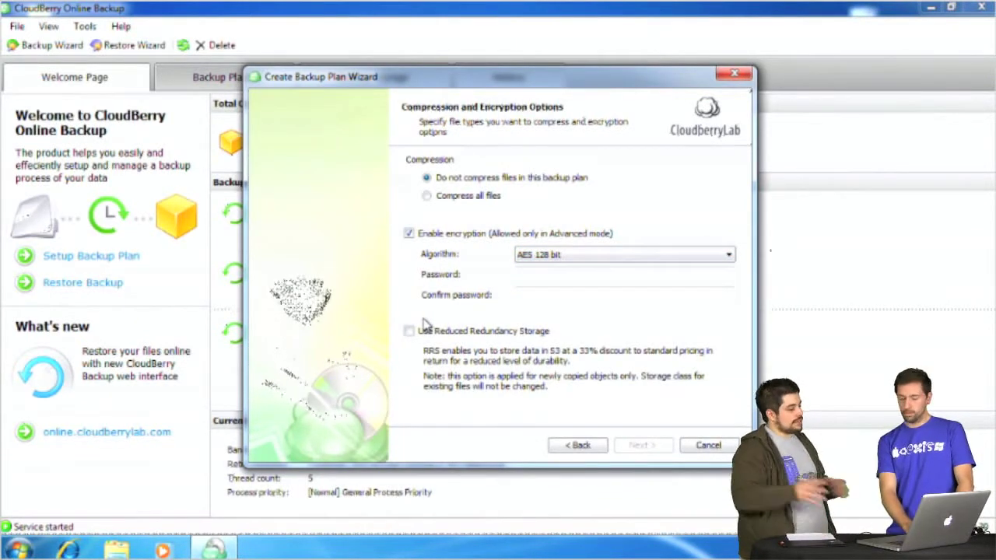
Enter the encryption password and fill in its confirmation, replacing the first confirmation entry
left_click(546, 272)
type("*******")
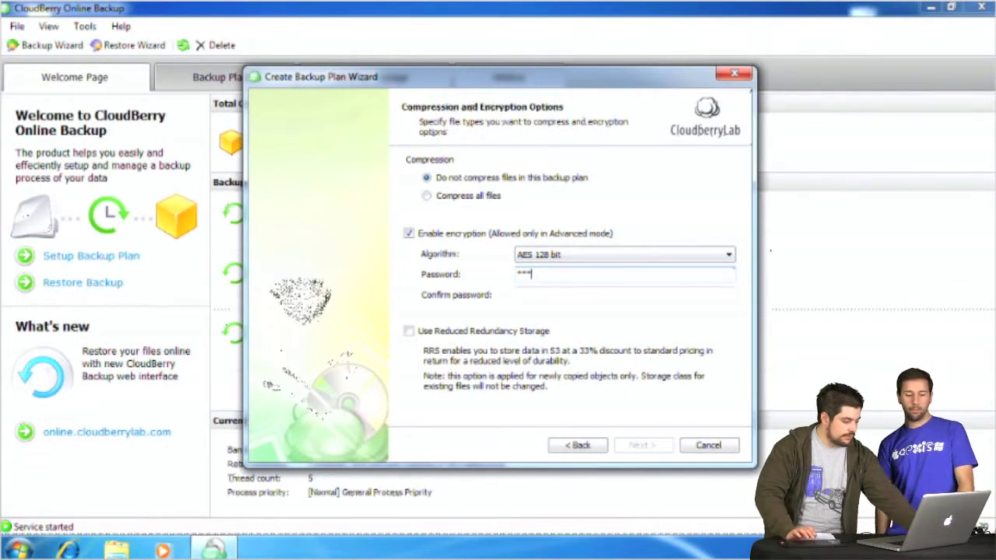
left_click(534, 293)
type("*******")
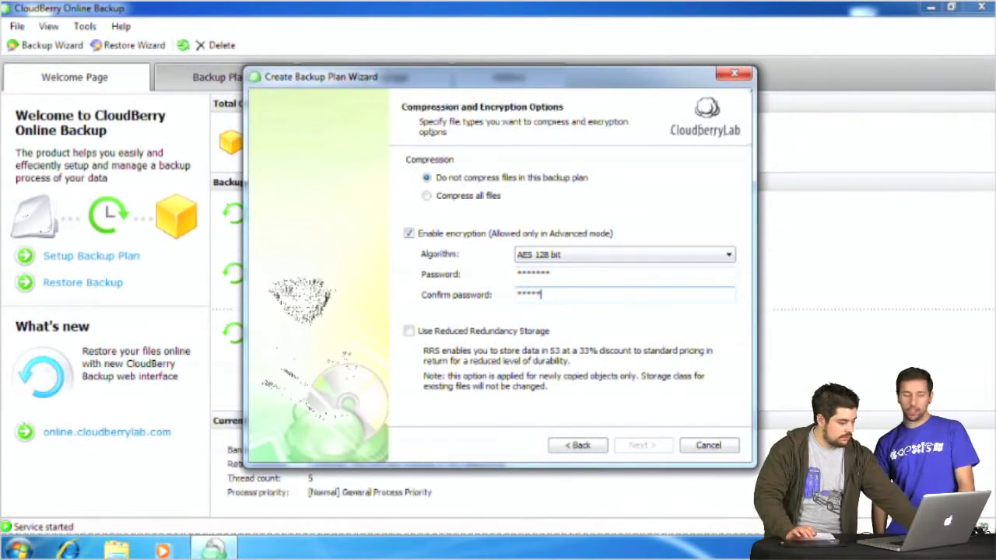
key("ctrl+a")
type("*******")
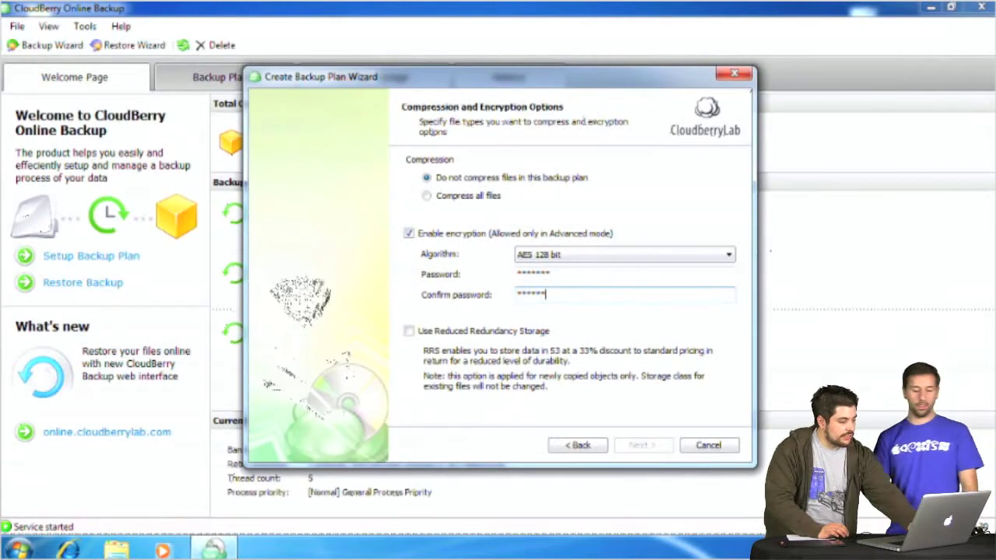
Clear and re-enter the encryption password so that it matches the confirmation, and go on to the purge options
double_click(570, 278)
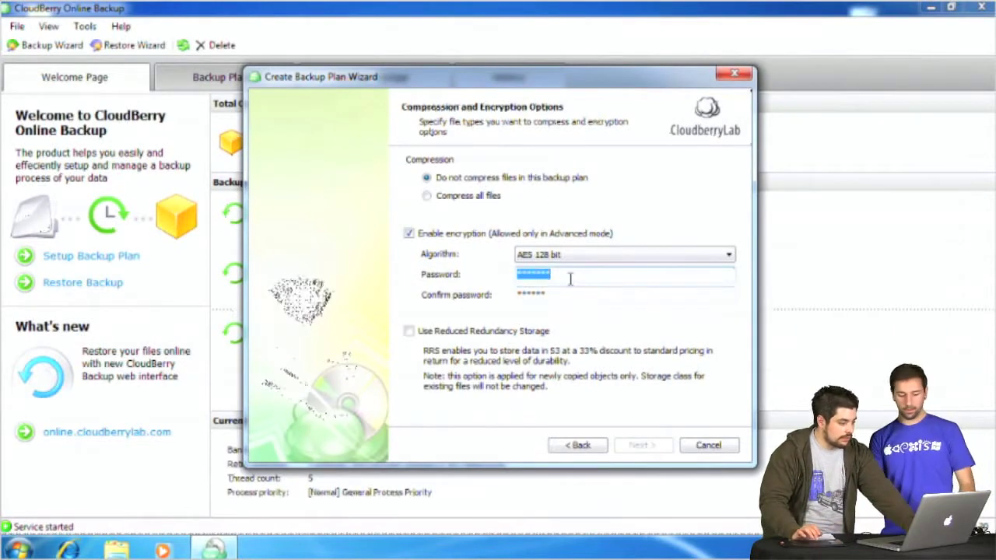
left_click(570, 279)
key("BackSpace")
key("BackSpace")
key("BackSpace")
key("BackSpace")
key("BackSpace")
key("BackSpace")
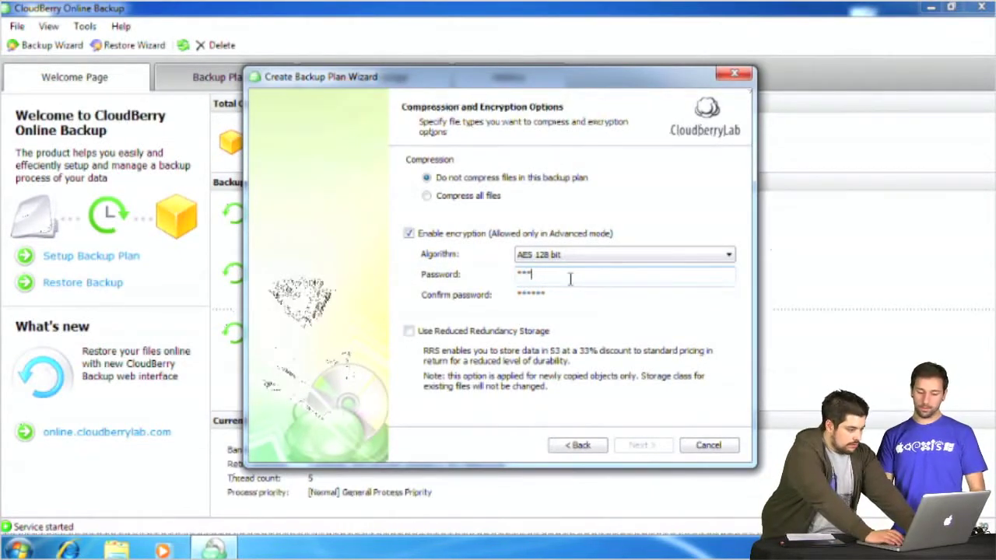
type("******")
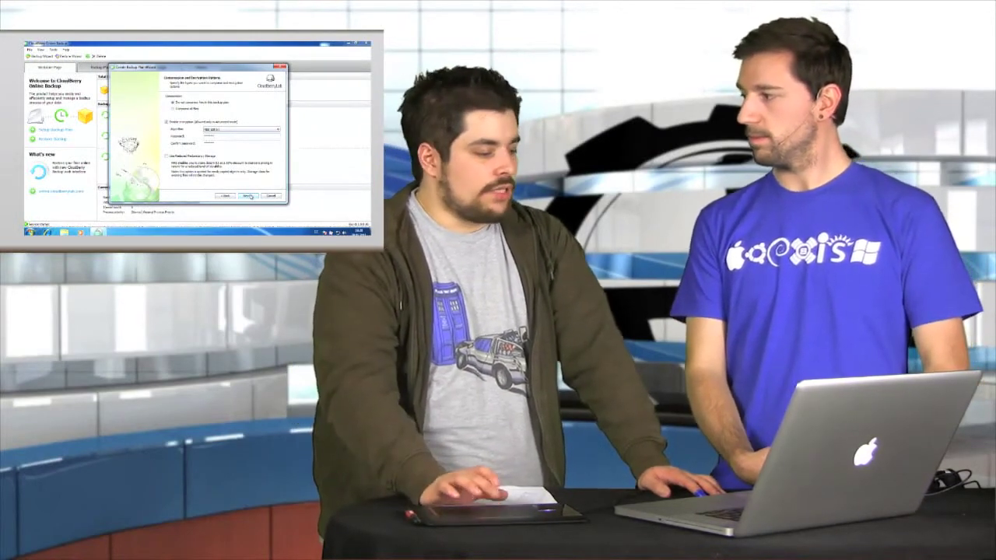
left_click(247, 196)
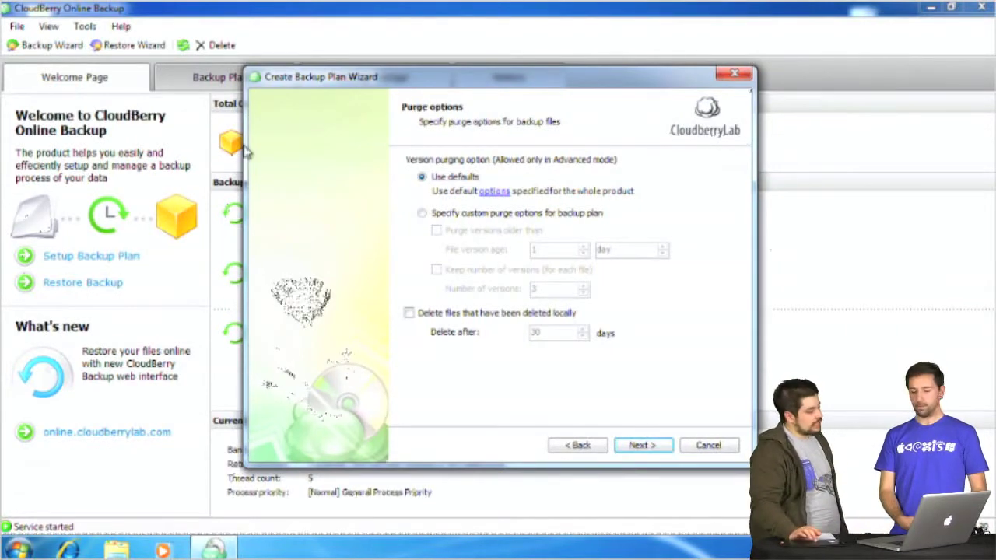
Accept the default purge options and schedule the plan to recur daily at 00:00
left_click(640, 445)
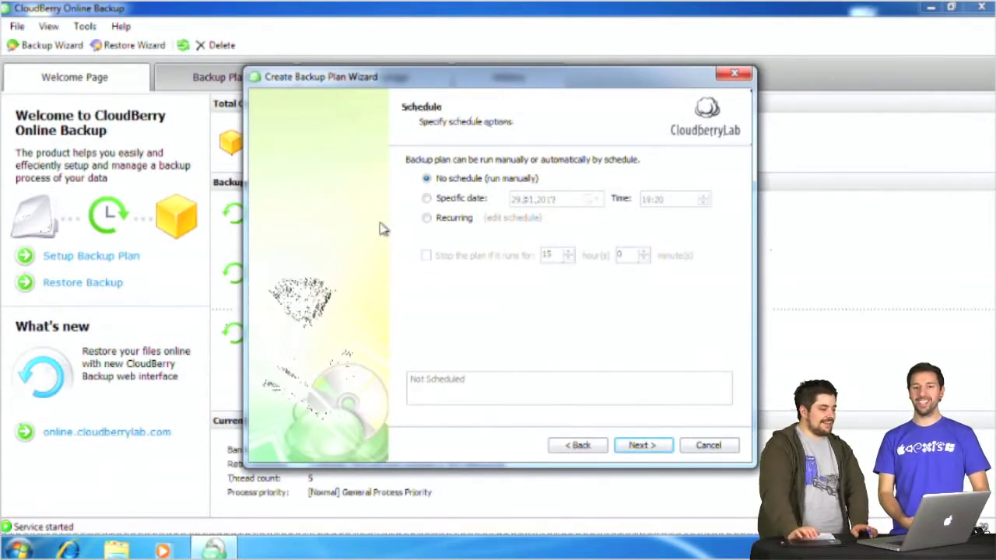
left_click(426, 219)
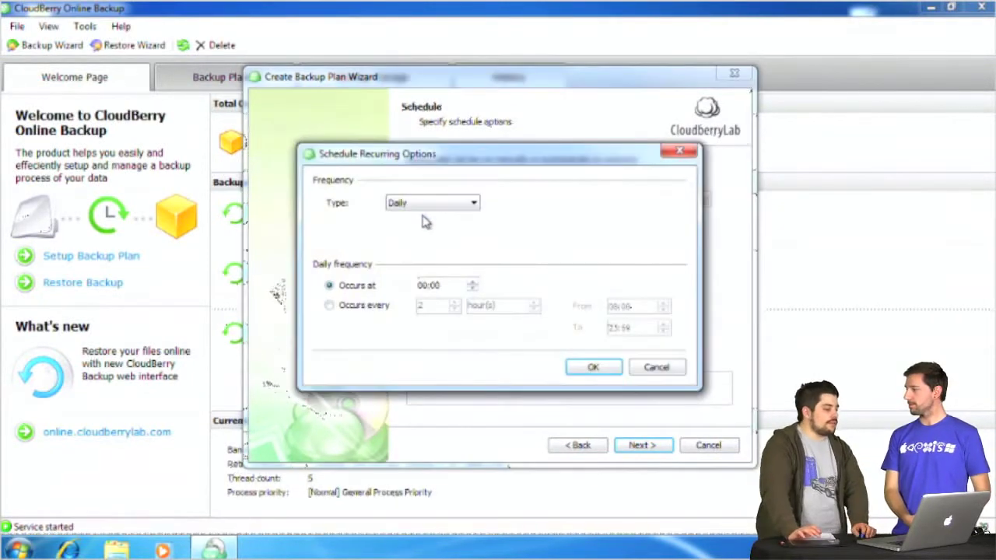
left_click(426, 202)
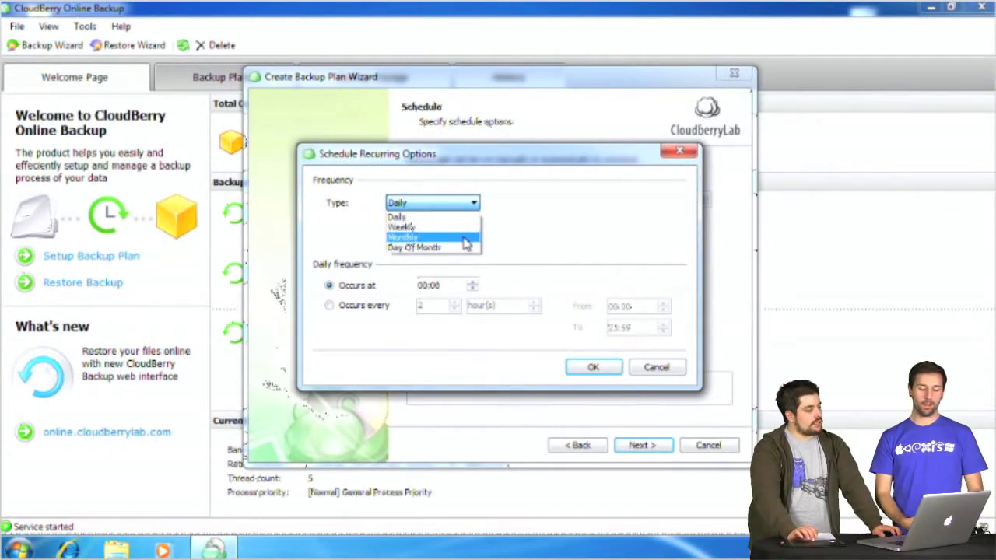
left_click(522, 220)
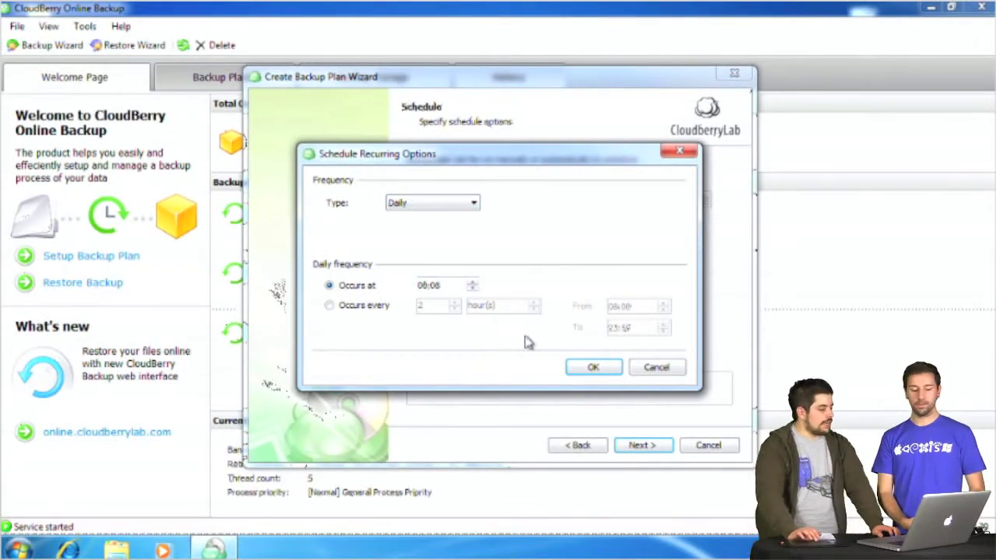
left_click(592, 368)
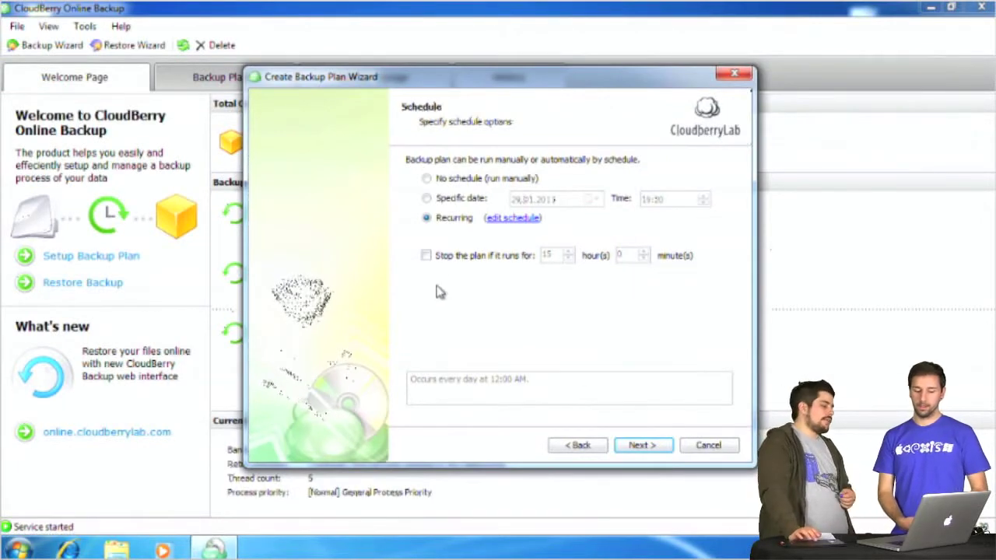
Have the plan stop if it runs for 3 hours, and go on to the notification options
left_click(427, 256)
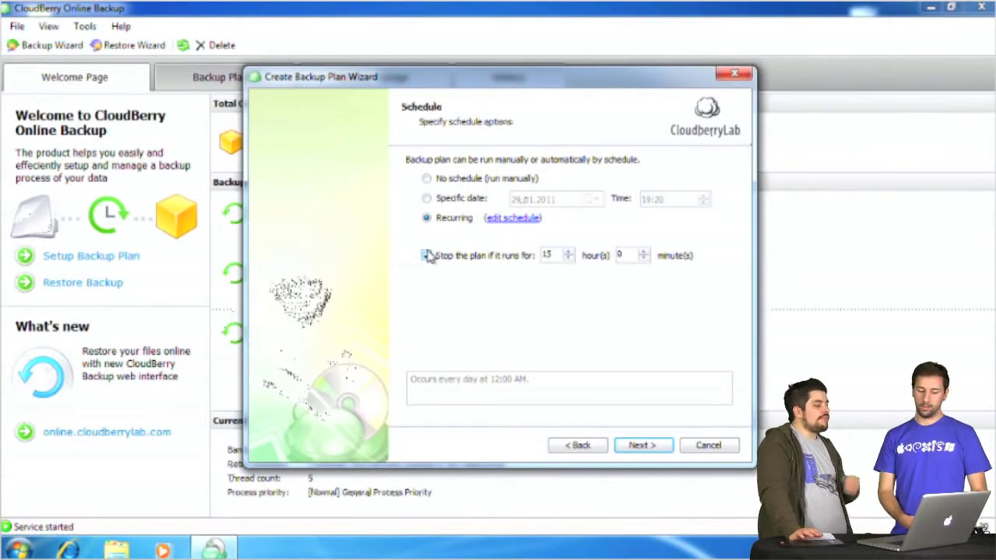
left_click(569, 259)
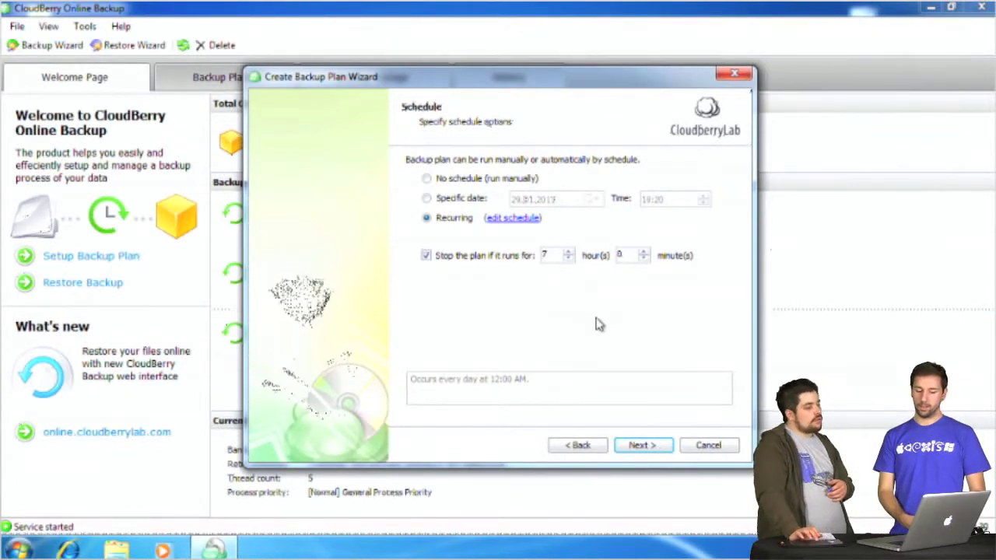
left_click(569, 259)
left_click(568, 259)
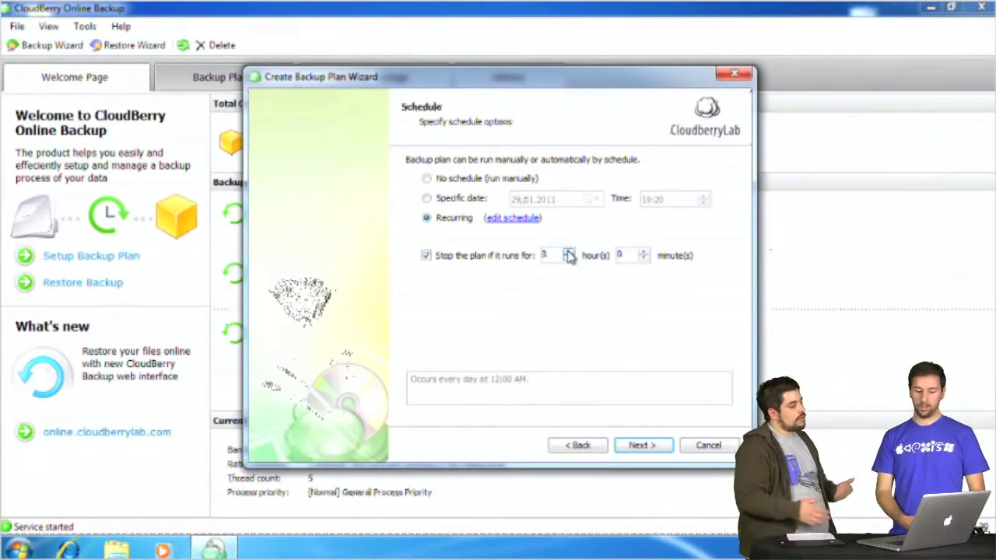
left_click(569, 259)
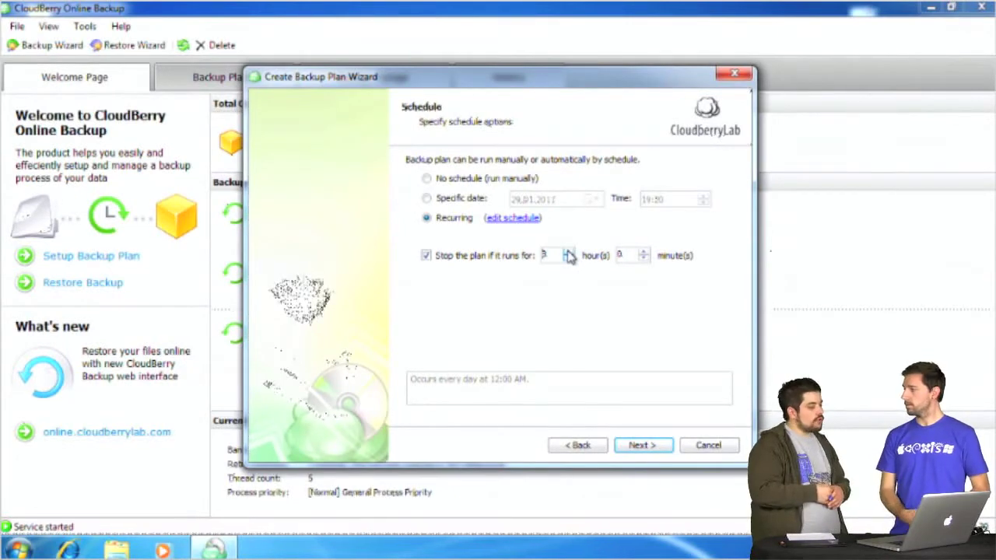
left_click(643, 446)
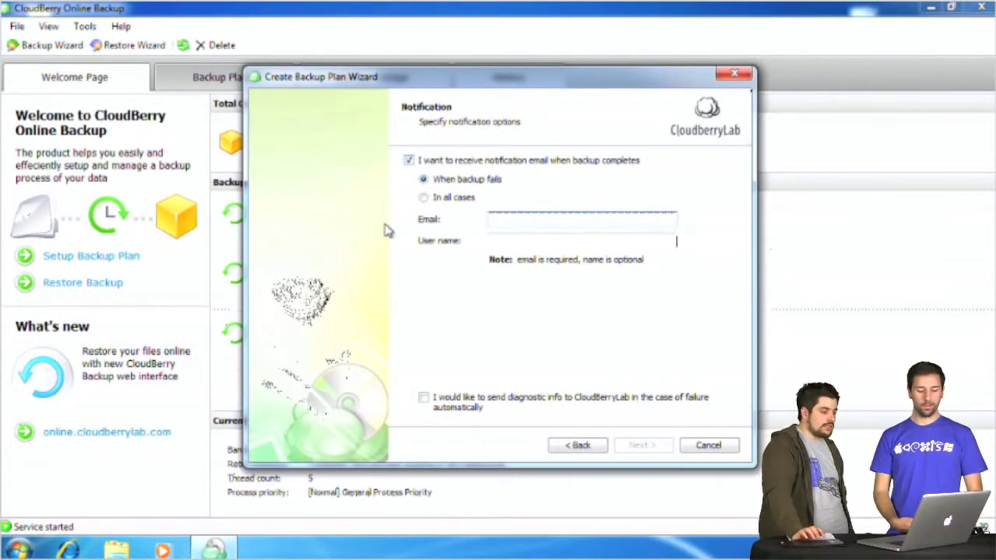
Turn off the notification email, accept the default plan name and create the plan from the summary
left_click(408, 160)
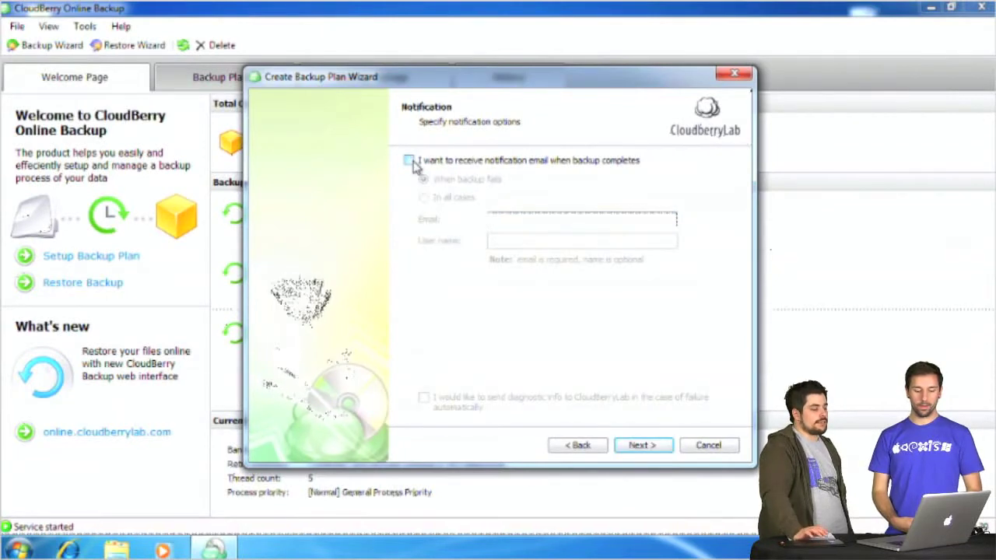
left_click(651, 446)
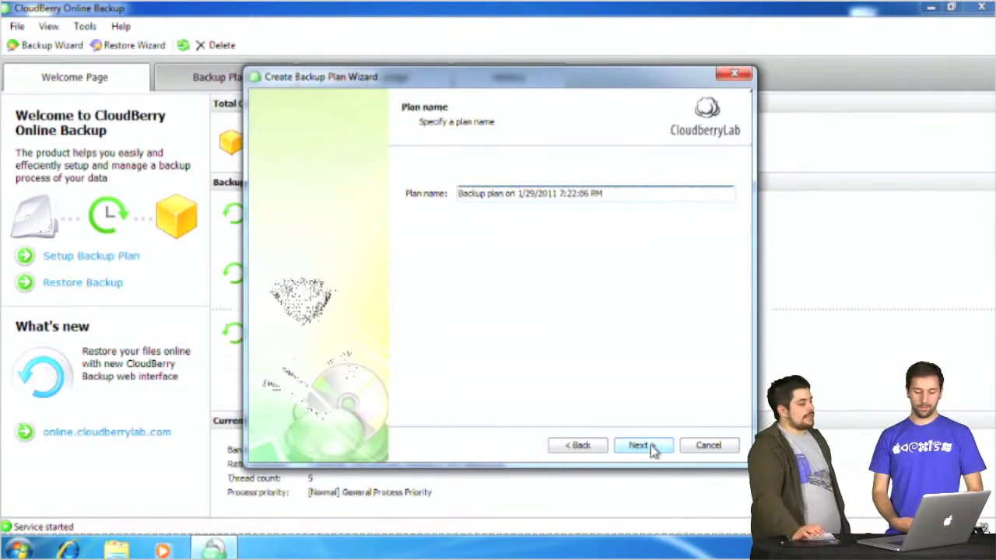
left_click(639, 446)
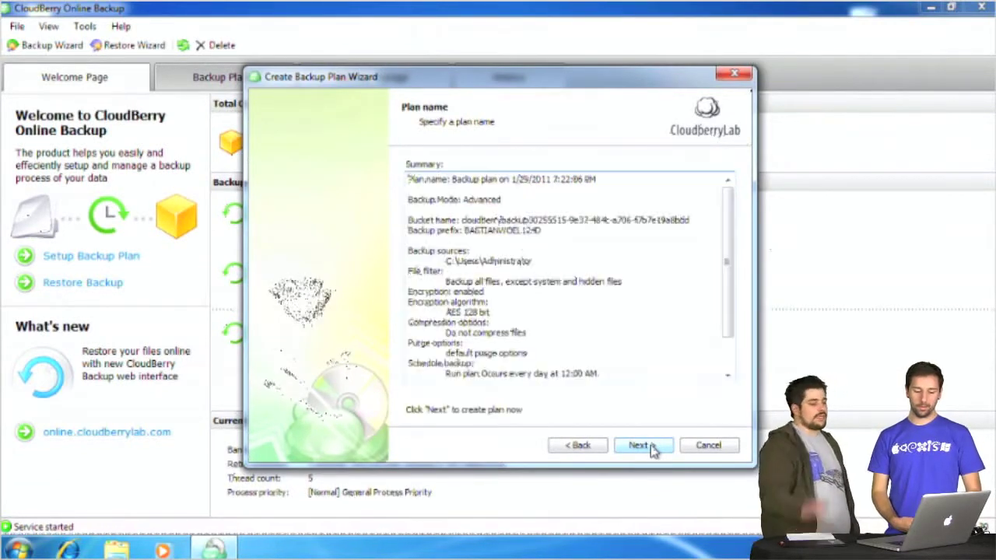
left_click(650, 446)
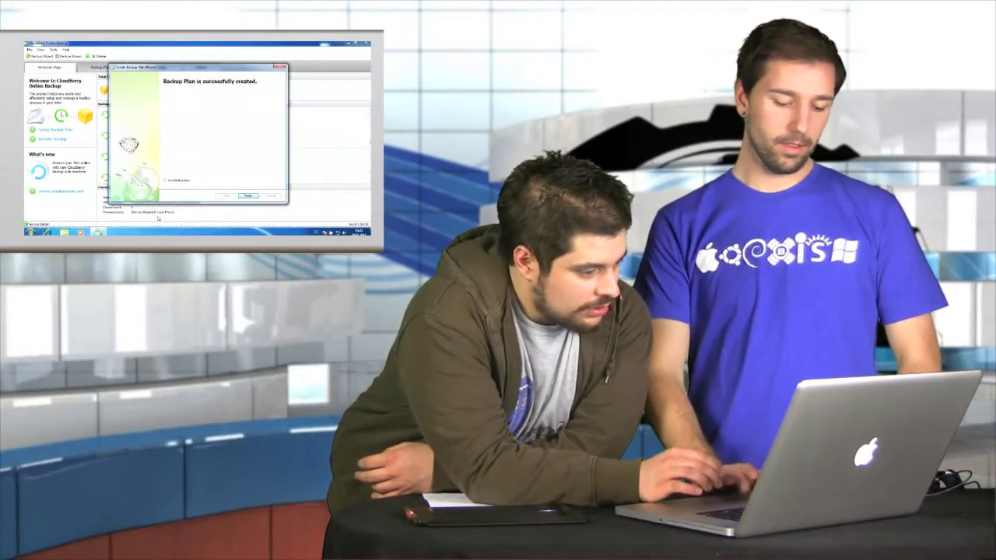
key("super")
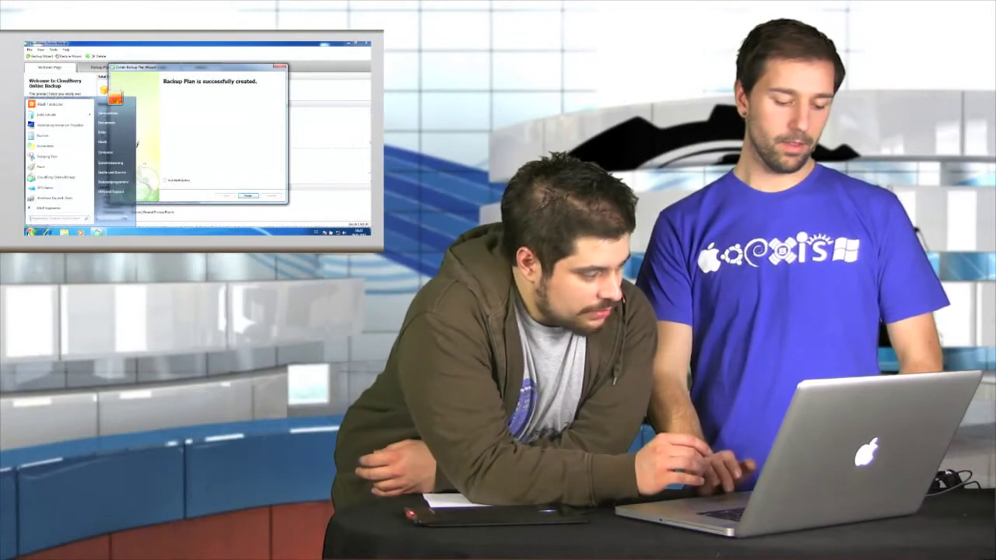
key("Escape")
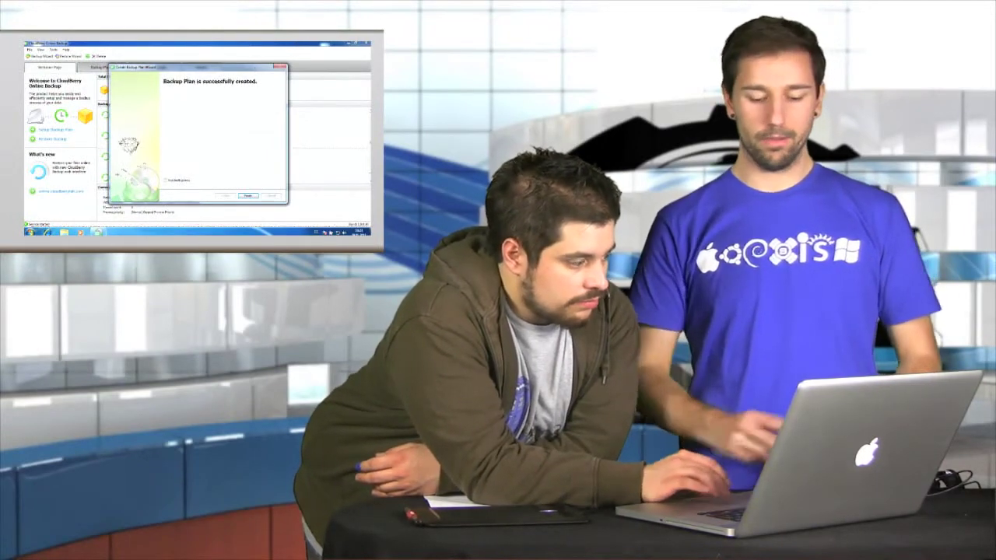
mouse_move(97, 231)
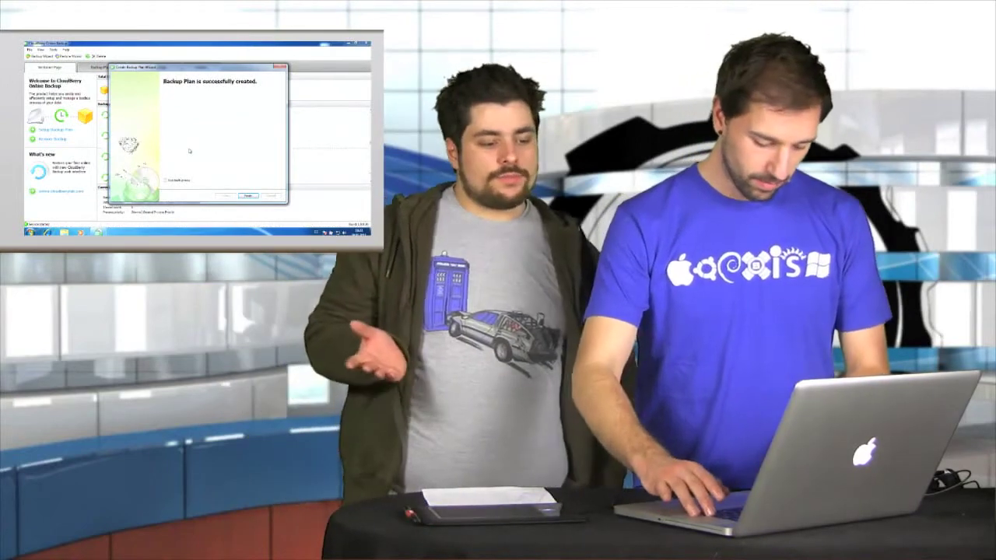
key("ctrl+super+c")
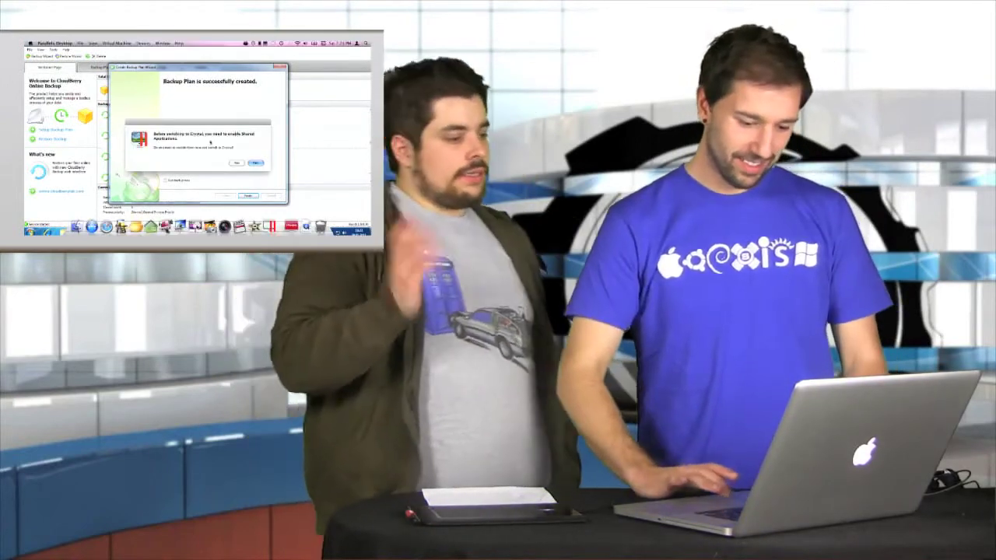
left_click(236, 163)
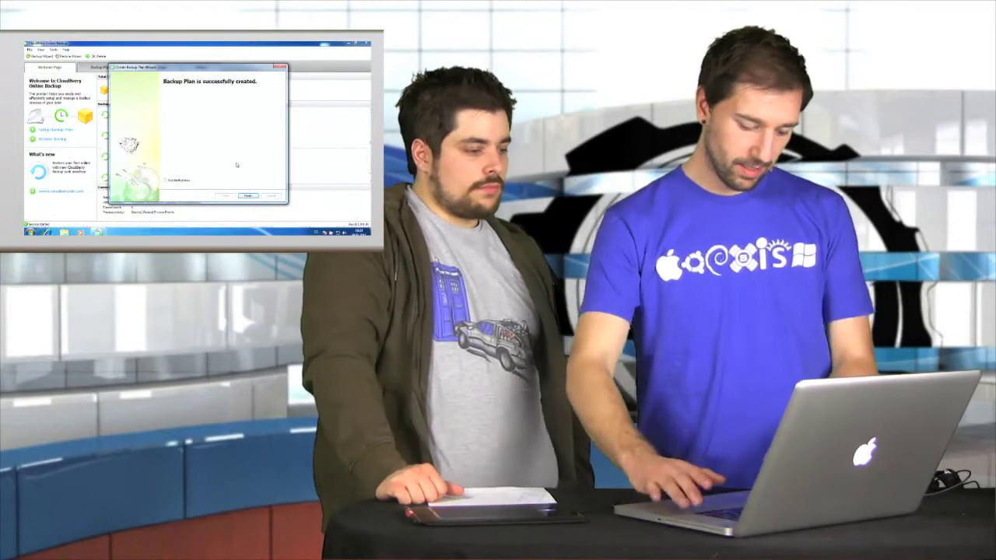
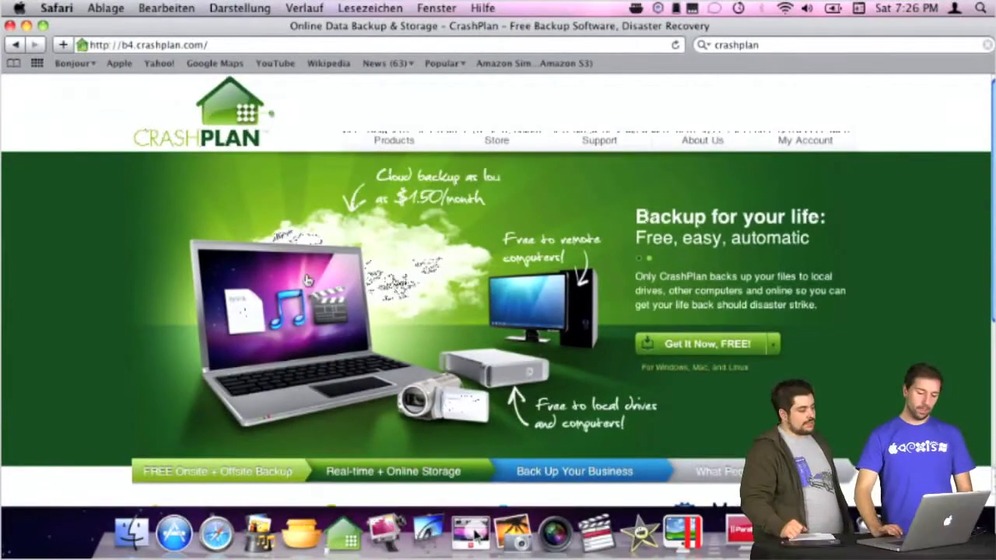
Look over the CrashPlan home page, including its onsite, online and business backup products
scroll(295, 211, "up", 3)
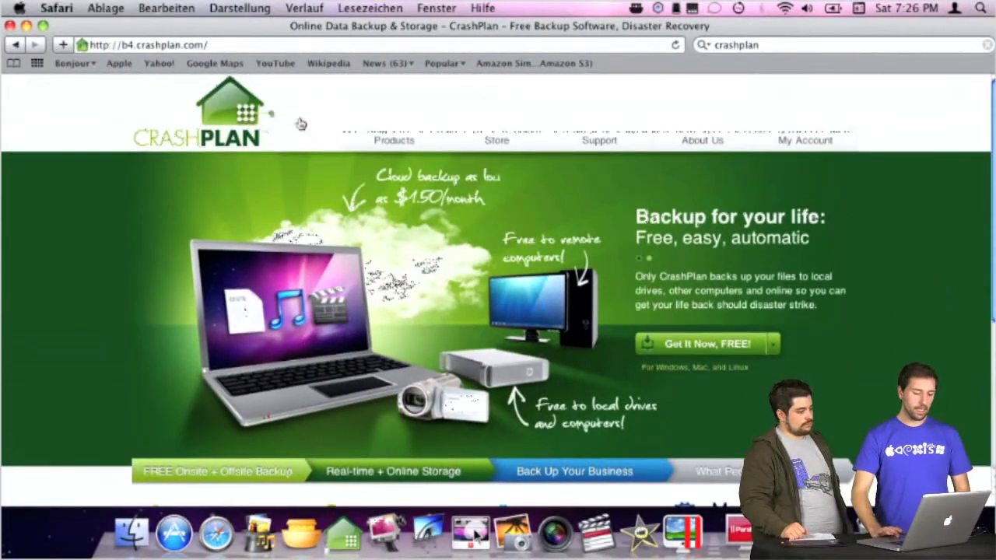
scroll(377, 191, "down", 3)
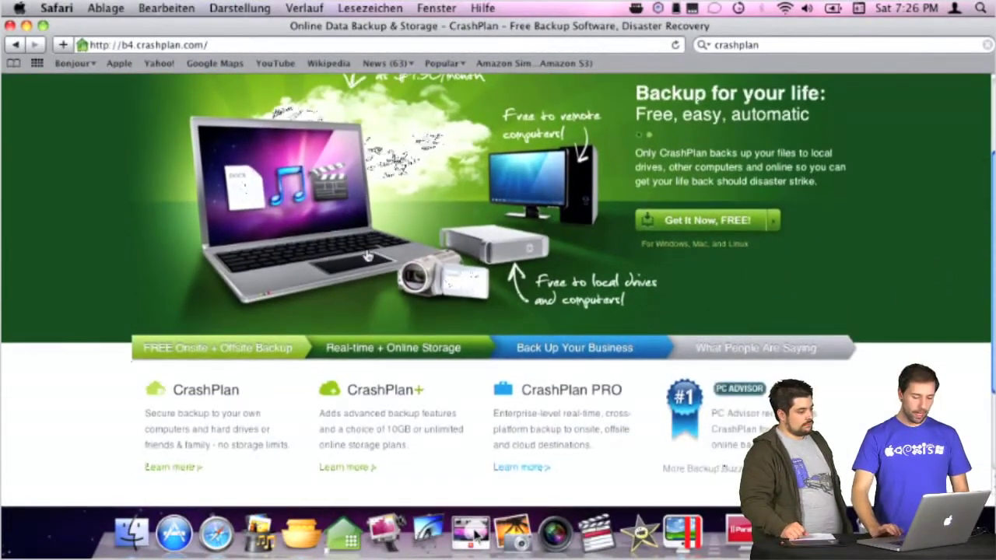
scroll(367, 257, "up", 3)
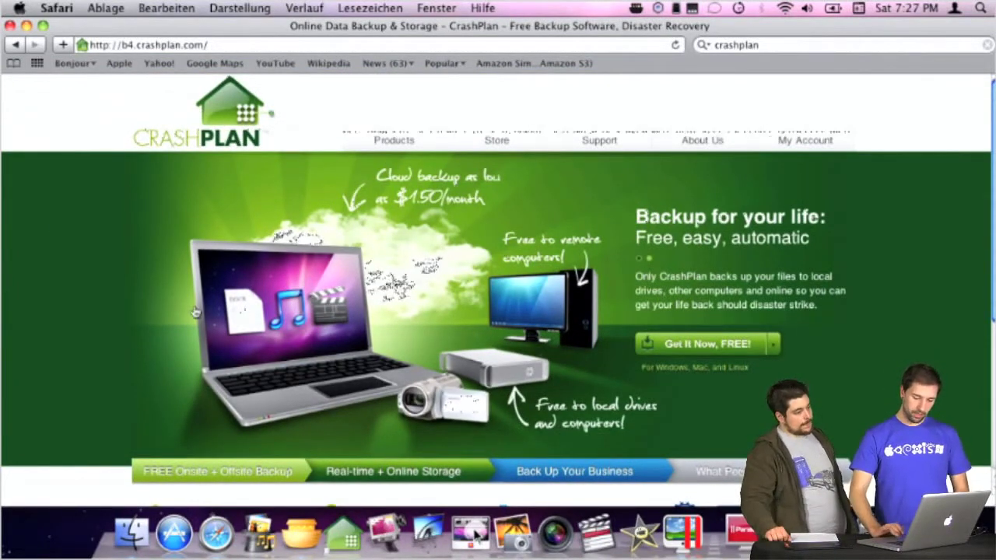
scroll(195, 310, "down", 6)
scroll(194, 311, "up", 6)
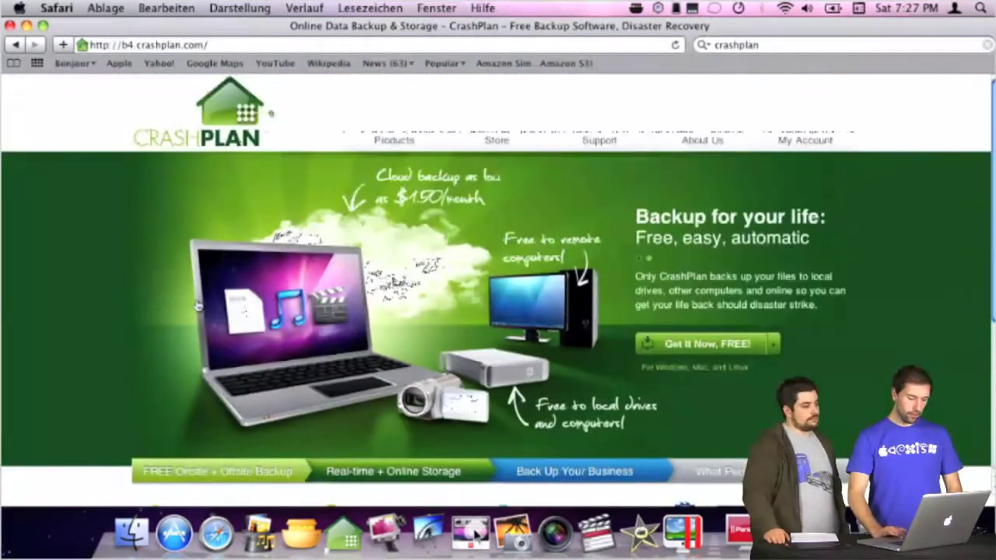
Close the browser and Arq windows, and switch to the CrashPlan application
left_click(10, 26)
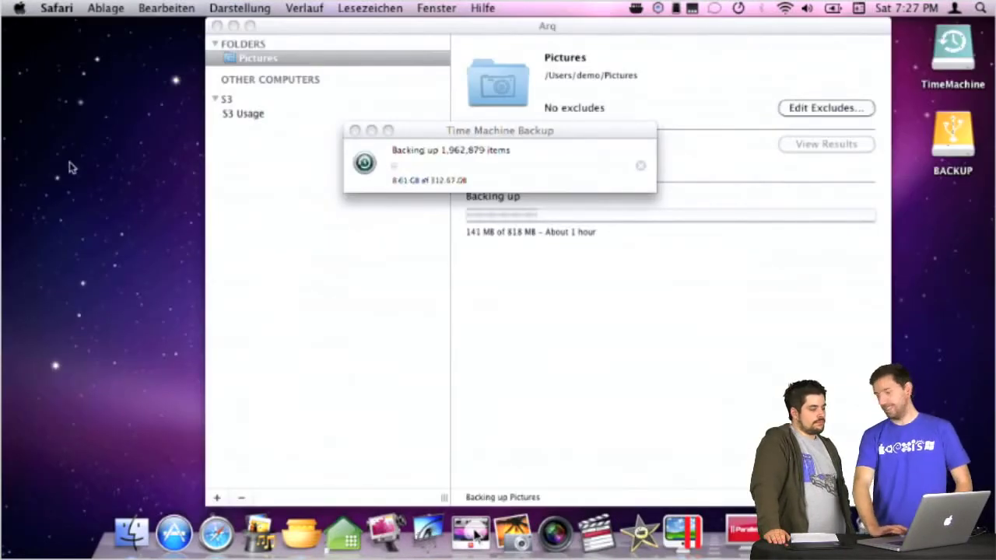
left_click(216, 26)
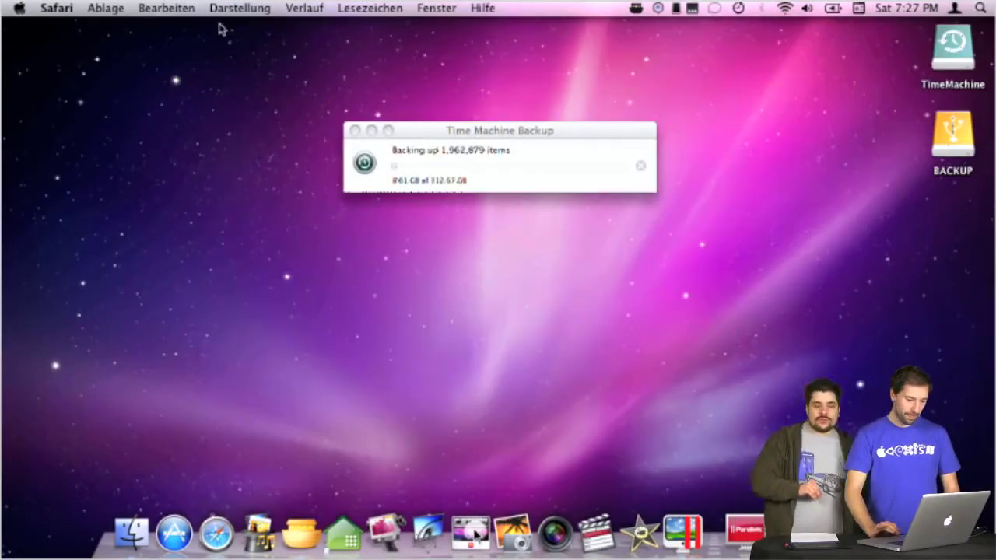
left_click(429, 138)
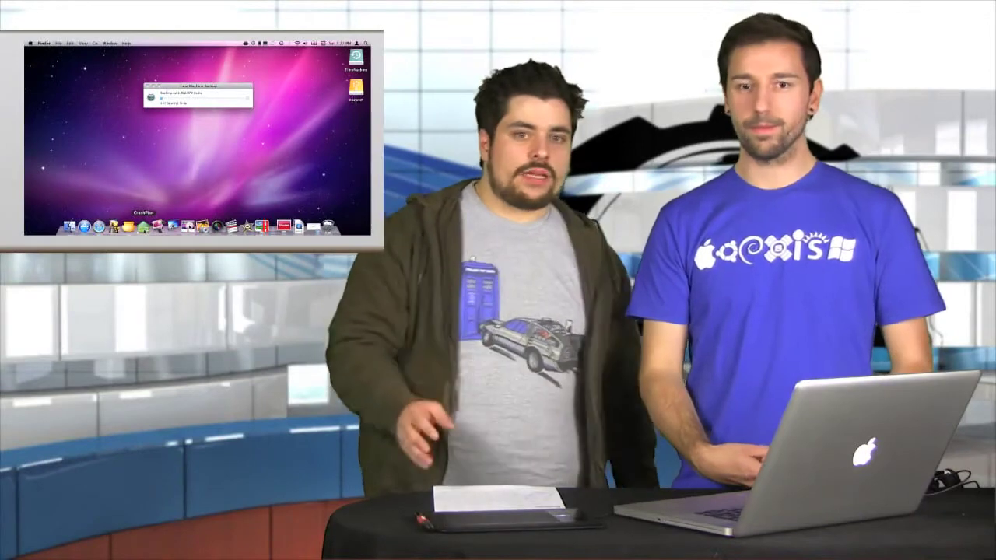
left_click(143, 225)
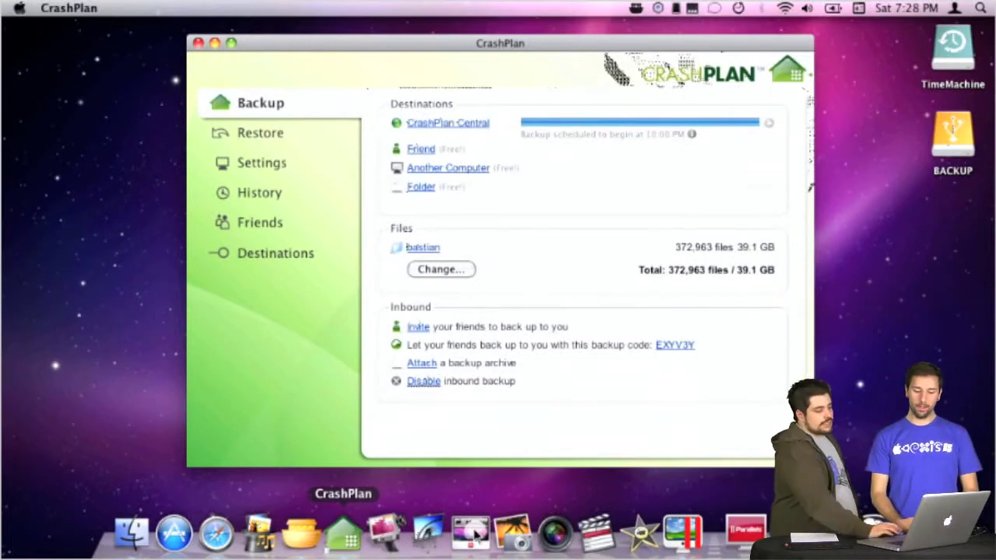
View the inbound backup settings, cancel them without changes and return to the backup overview
left_click(685, 346)
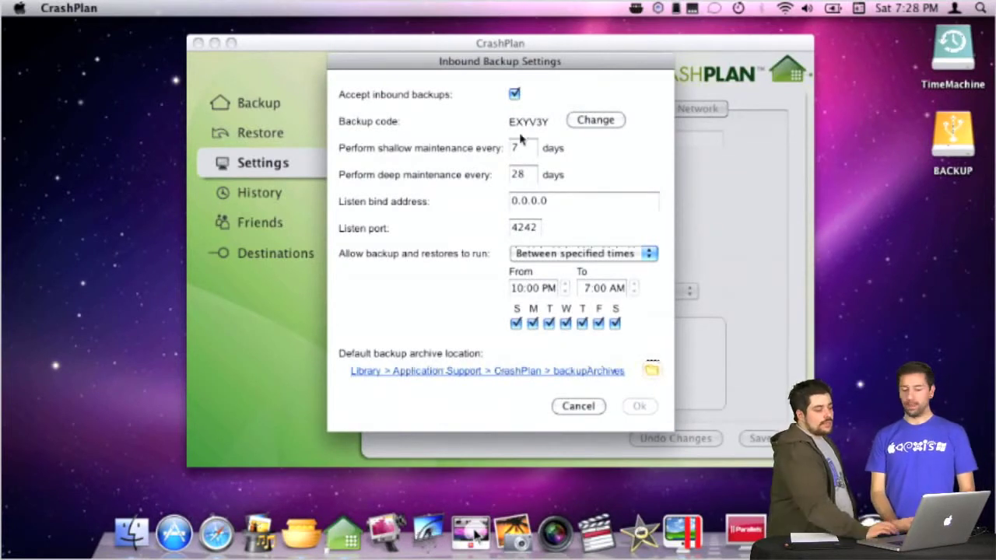
left_click(578, 407)
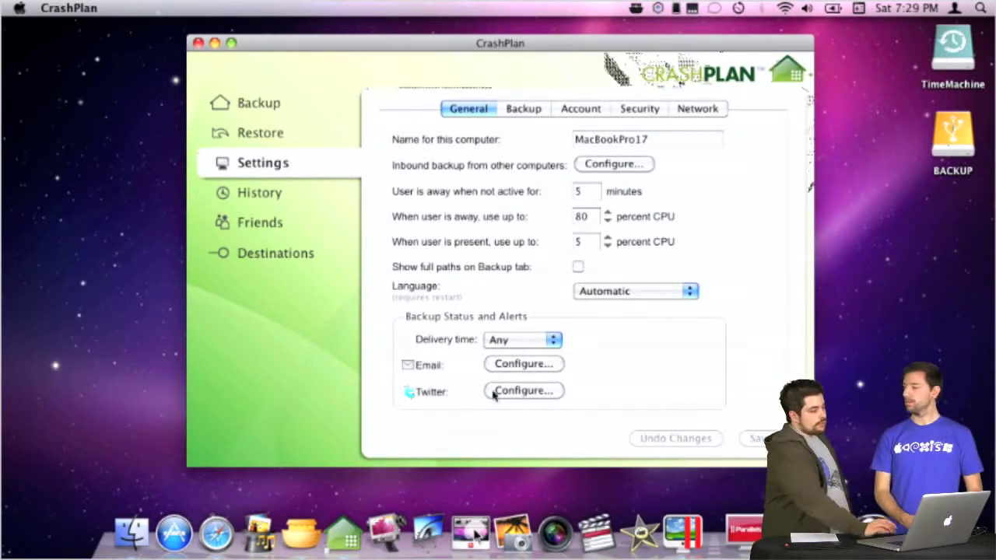
left_click(264, 108)
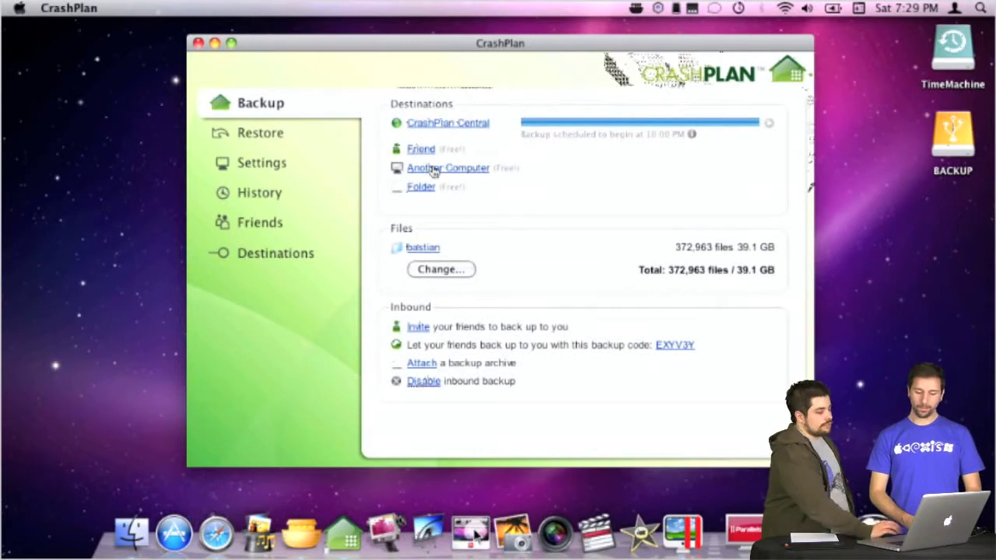
Add the BACKUP drive as a local folder destination, select it in the available folders, and return to the backup overview
left_click(418, 188)
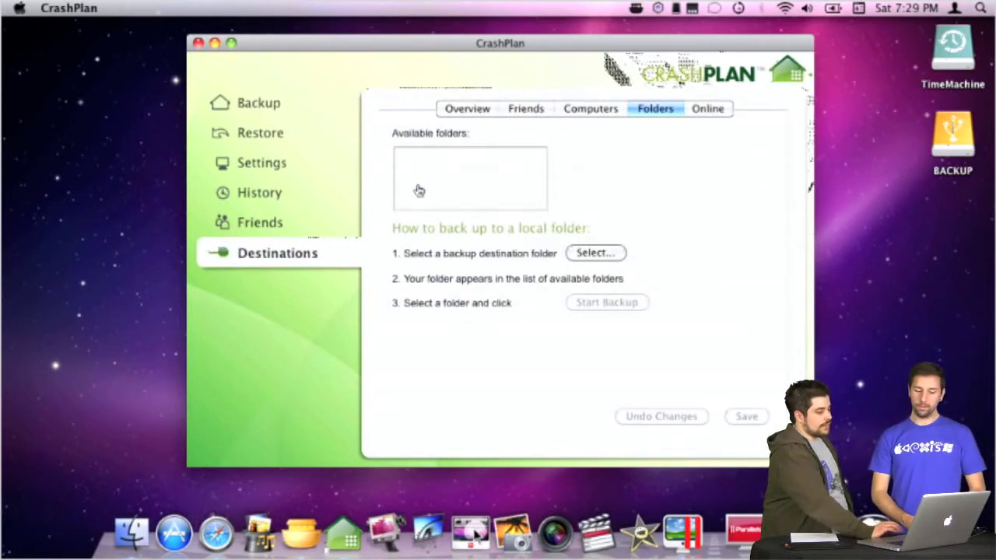
left_click(595, 253)
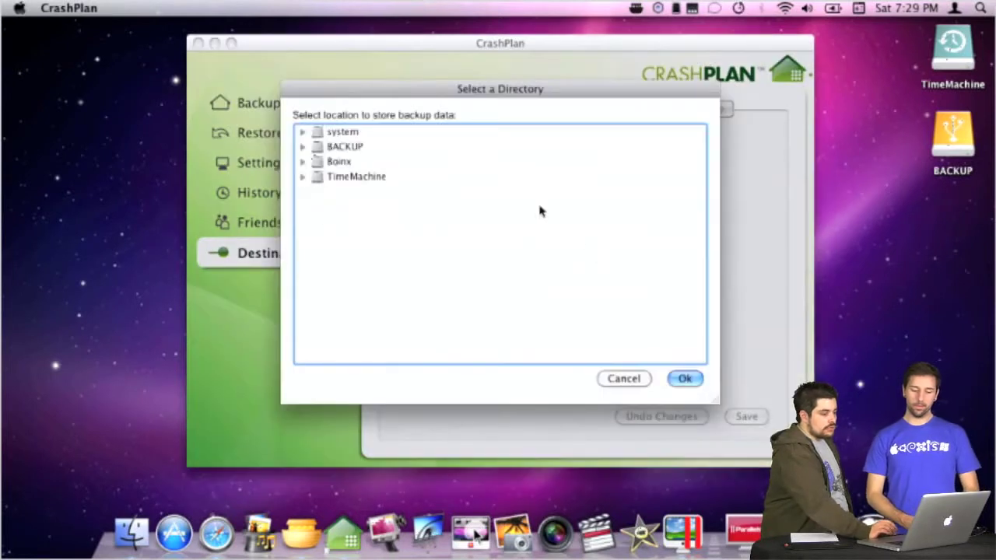
left_click(351, 147)
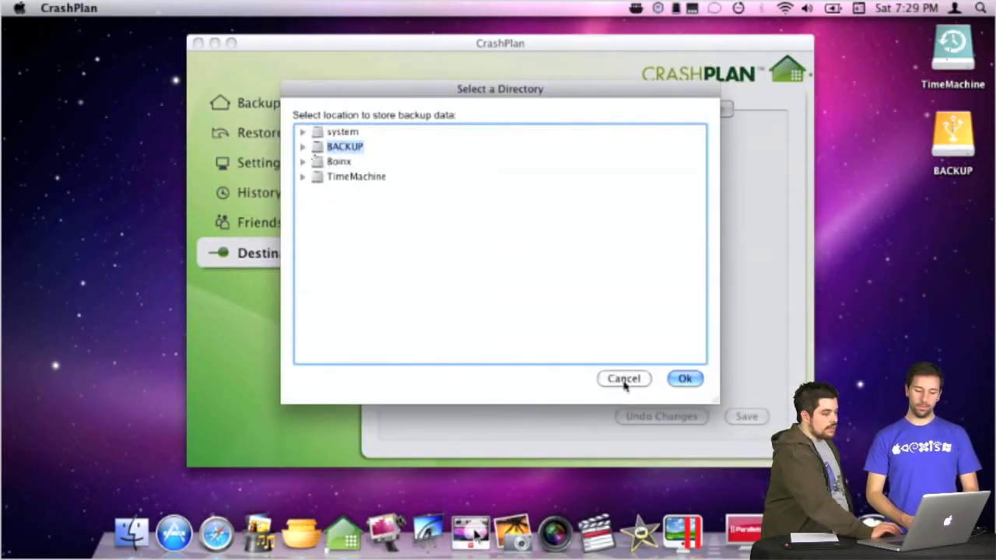
left_click(685, 379)
left_click(465, 155)
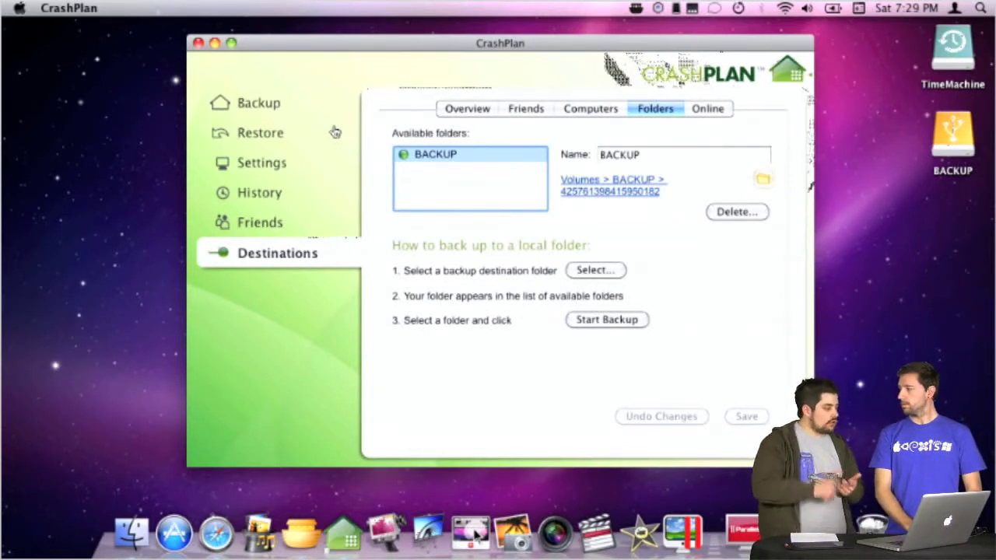
left_click(261, 101)
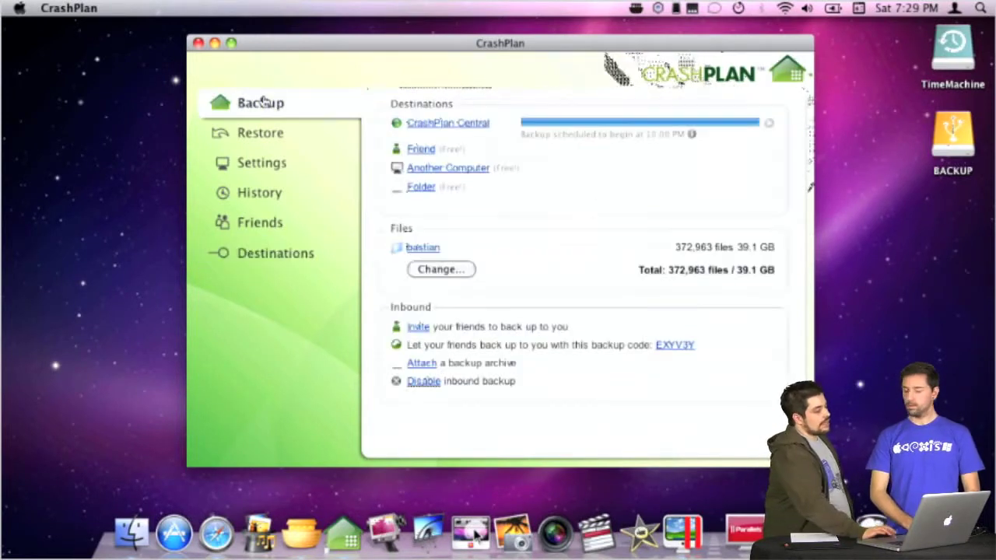